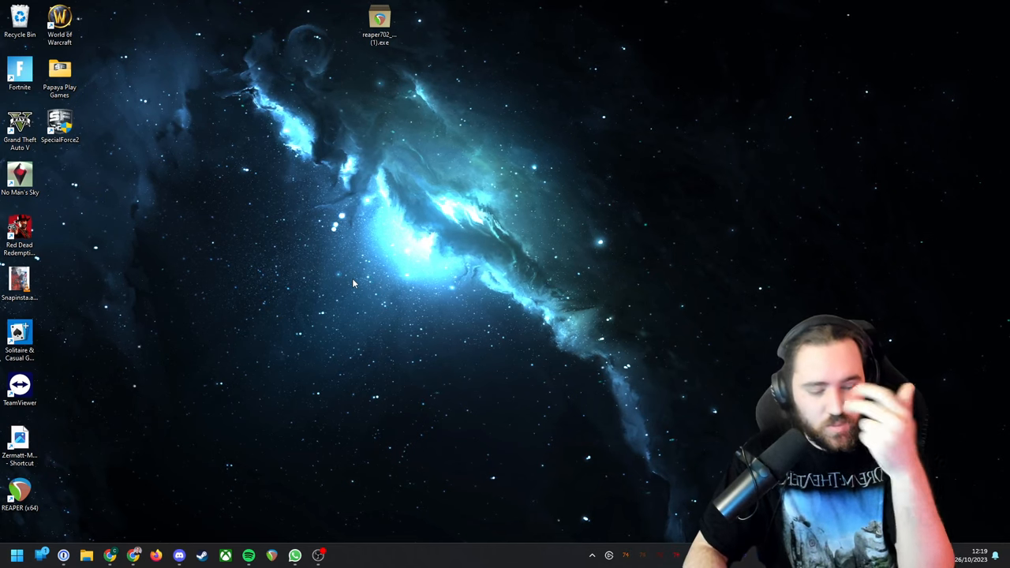
# Start the REAPER installer, accept the license, then quit the setup before installing.
pyautogui.doubleClick(379, 28)
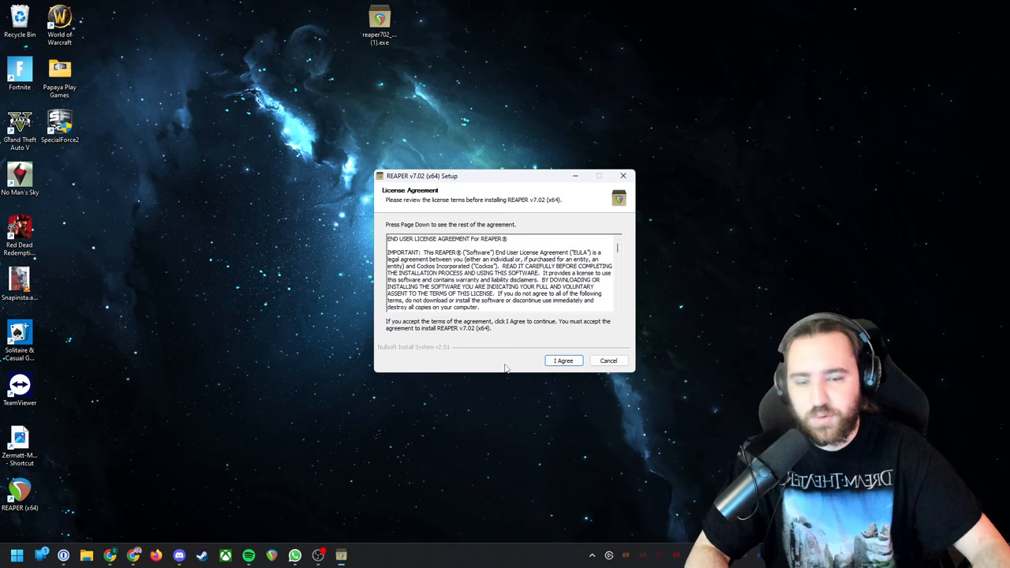
pyautogui.click(562, 360)
pyautogui.click(562, 361)
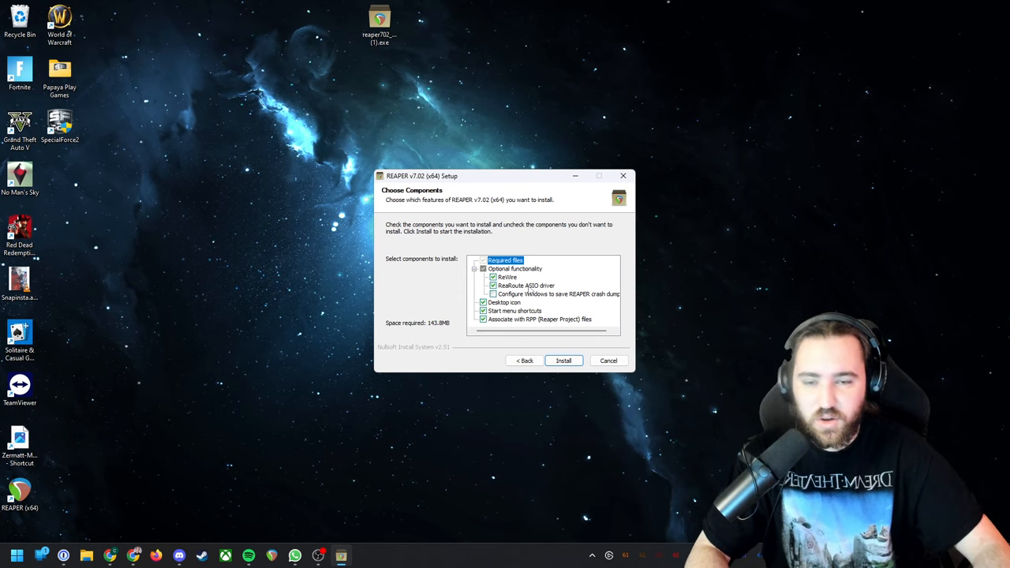
pyautogui.click(608, 361)
pyautogui.click(534, 310)
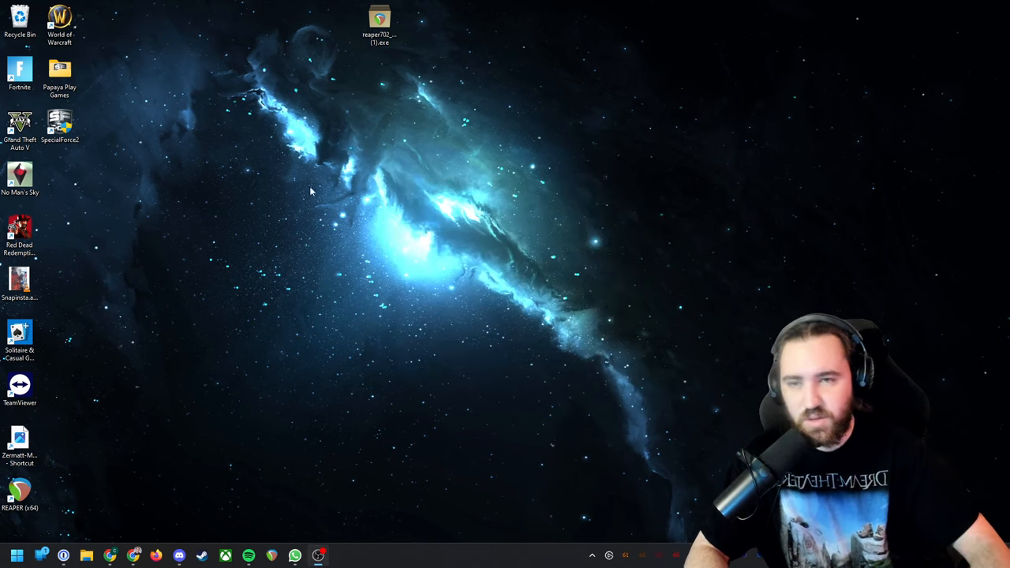
# Launch REAPER and load the saved project template with guitar, drum, vocal, MIDI and bass tracks.
pyautogui.doubleClick(20, 493)
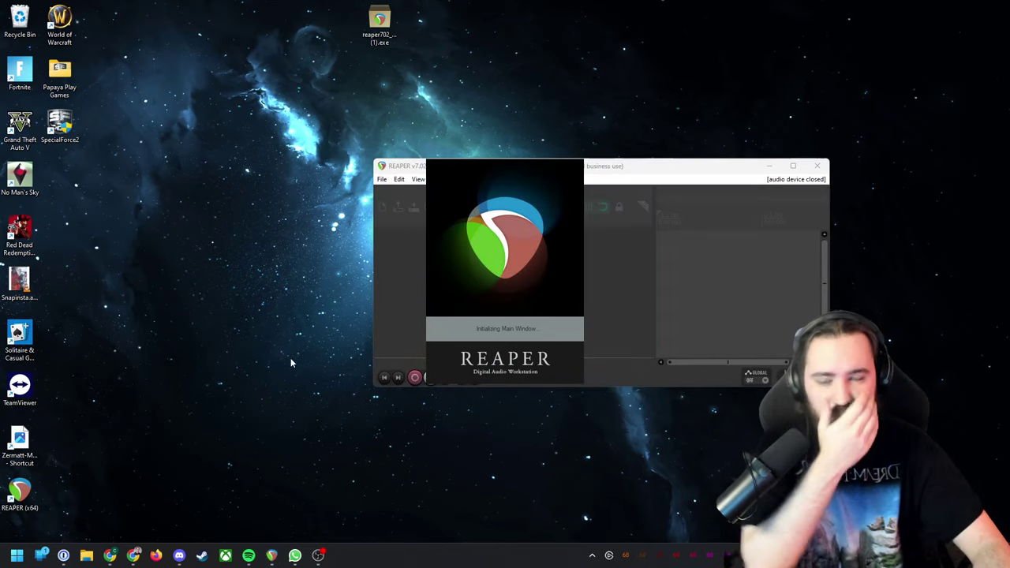
pyautogui.moveTo(552, 166)
pyautogui.mouseDown()
pyautogui.moveTo(411, 94)
pyautogui.moveTo(411, 1)
pyautogui.mouseUp()
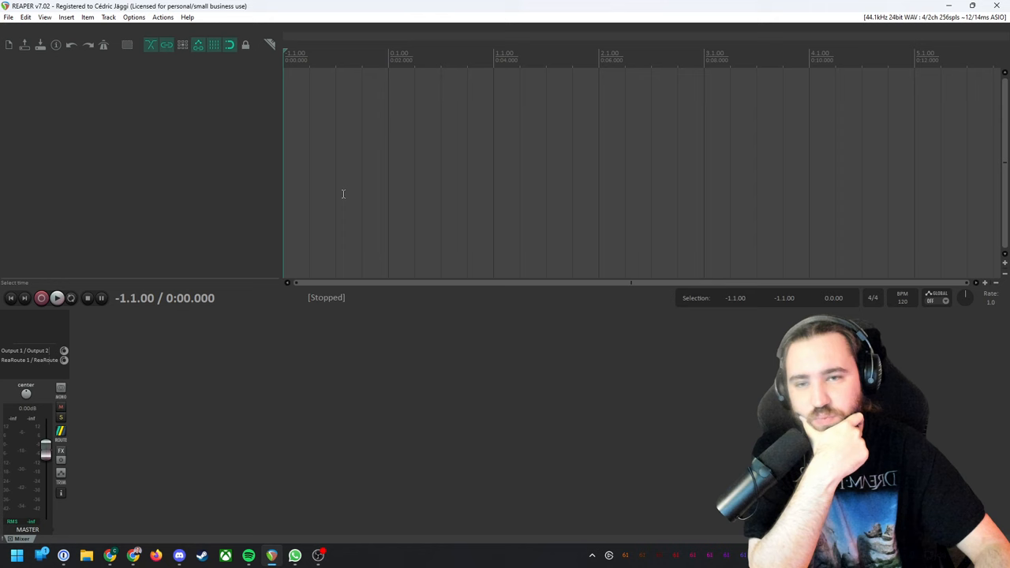
pyautogui.click(8, 18)
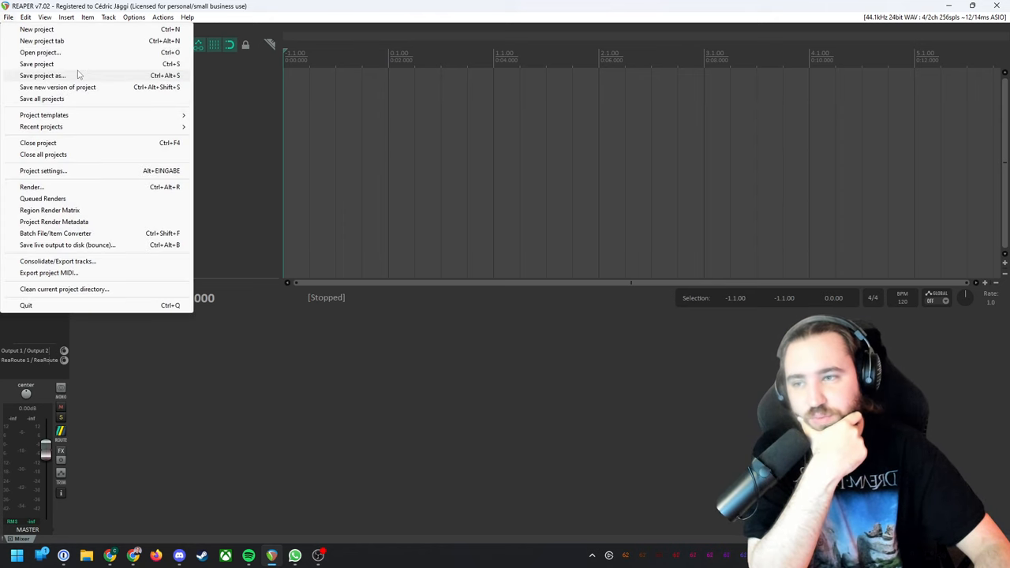
pyautogui.moveTo(45, 115)
pyautogui.click(252, 131)
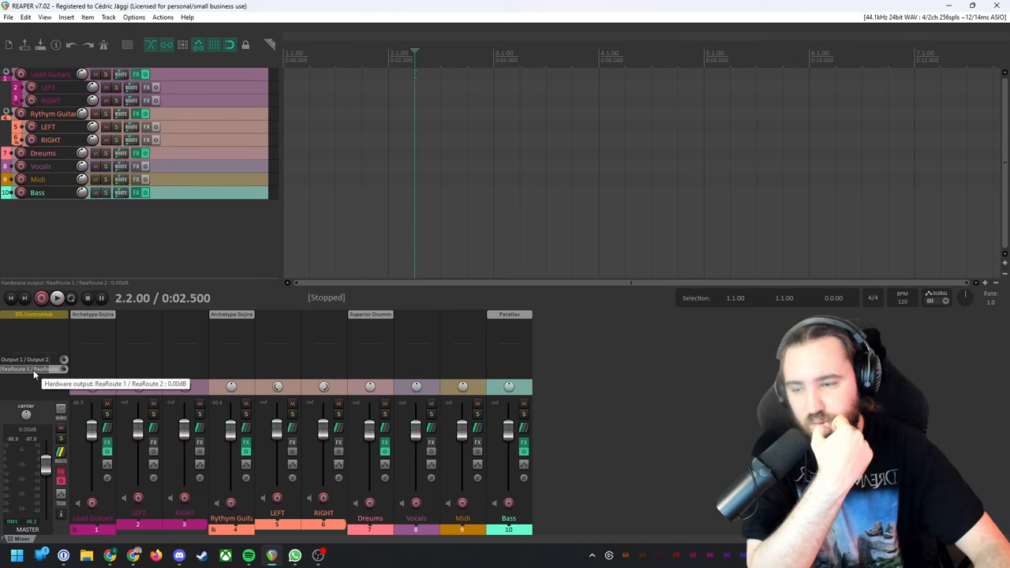
pyautogui.click(35, 371)
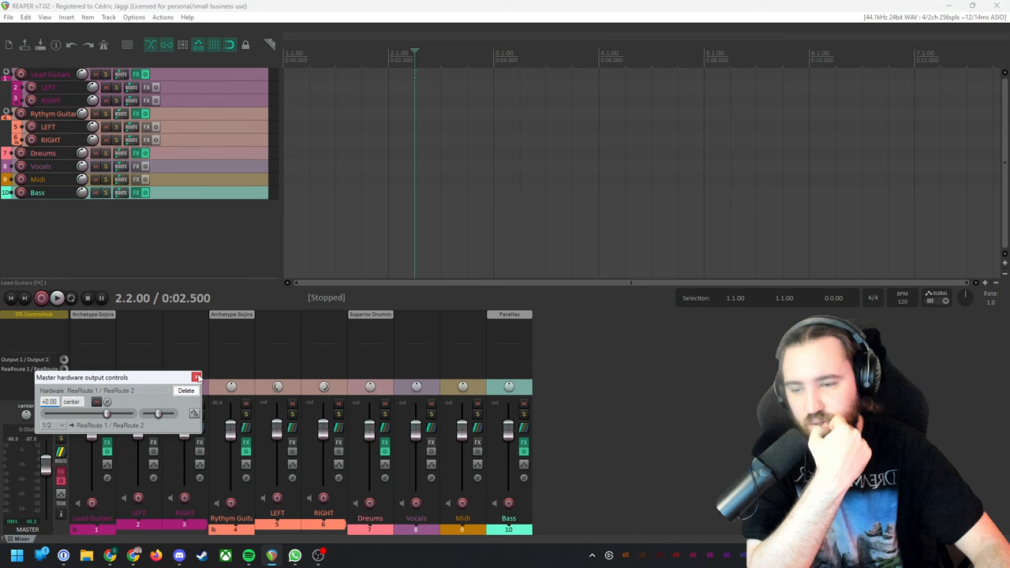
pyautogui.click(196, 377)
pyautogui.click(27, 380)
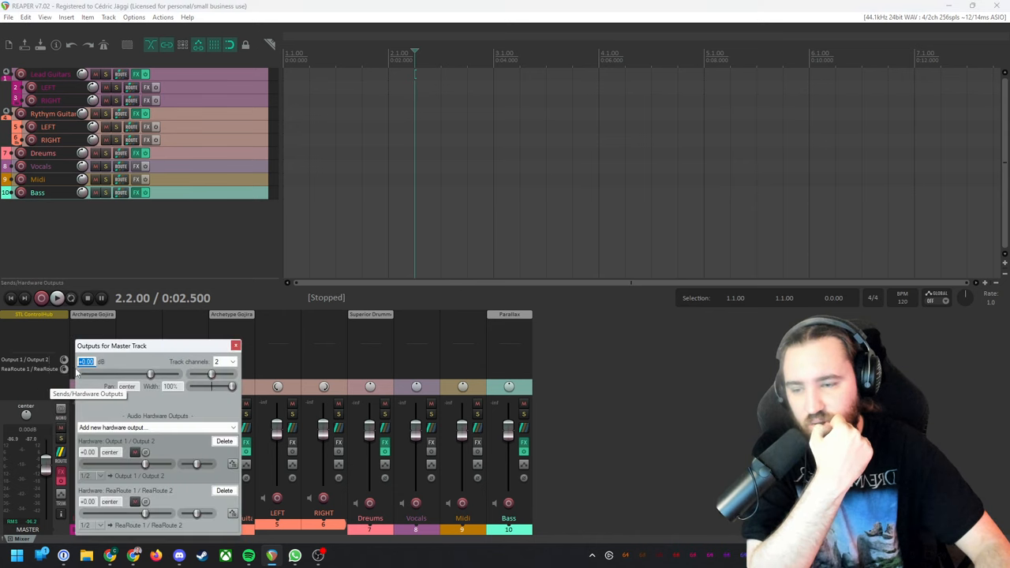
pyautogui.moveTo(160, 343); pyautogui.dragTo(436, 153)
pyautogui.click(441, 233)
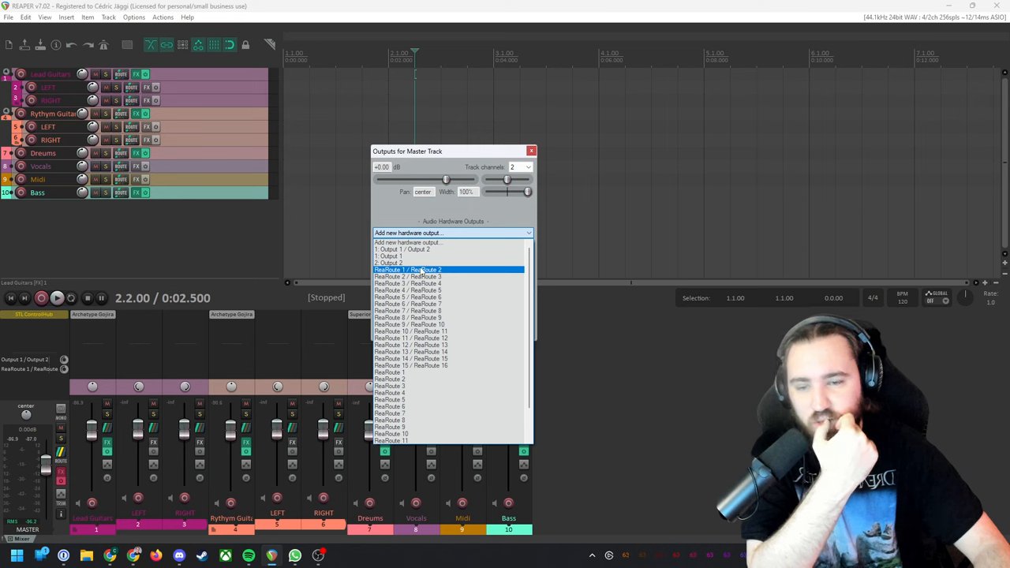
pyautogui.click(347, 242)
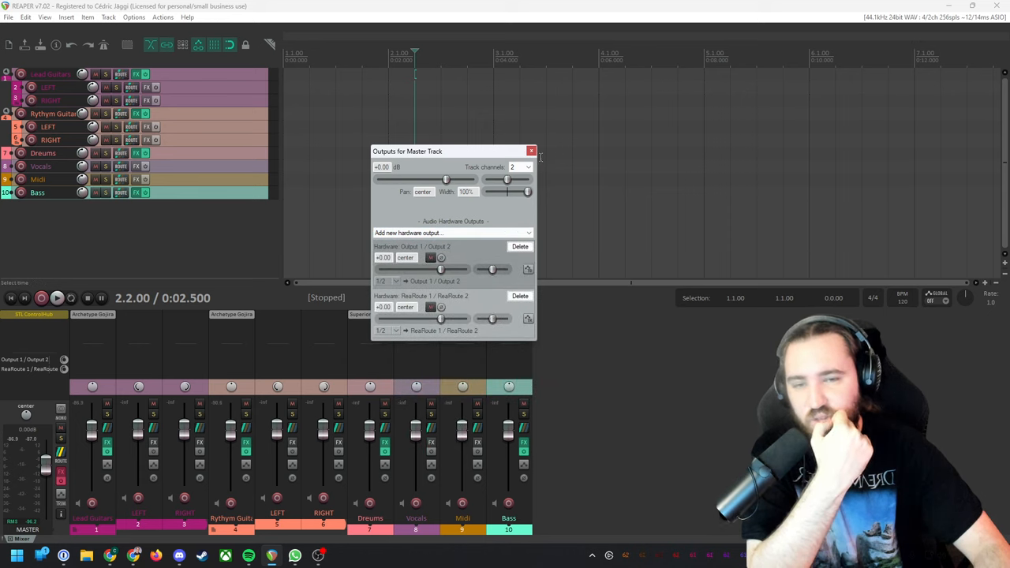
pyautogui.click(533, 153)
pyautogui.click(32, 369)
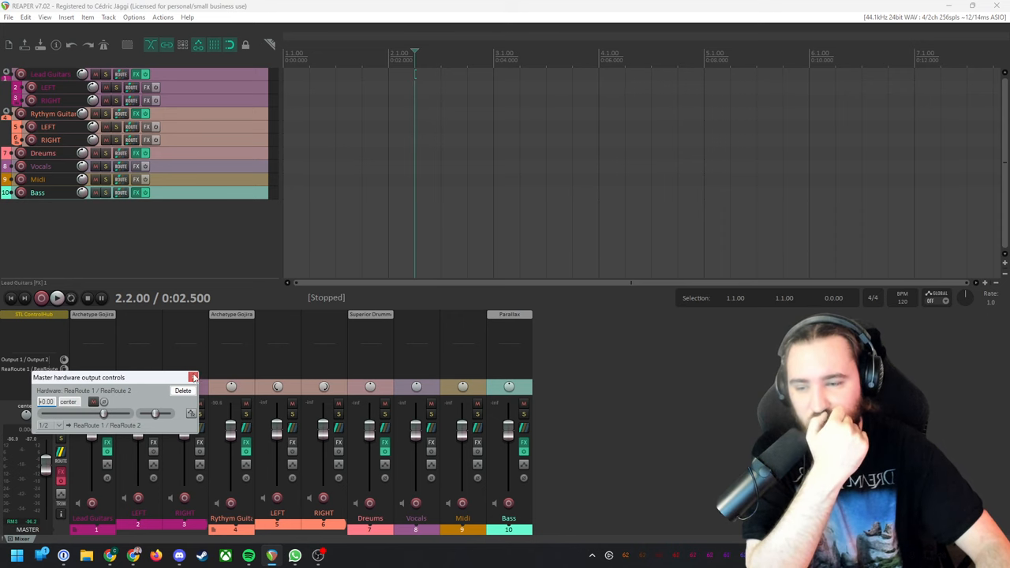
pyautogui.click(193, 376)
pyautogui.moveTo(294, 555)
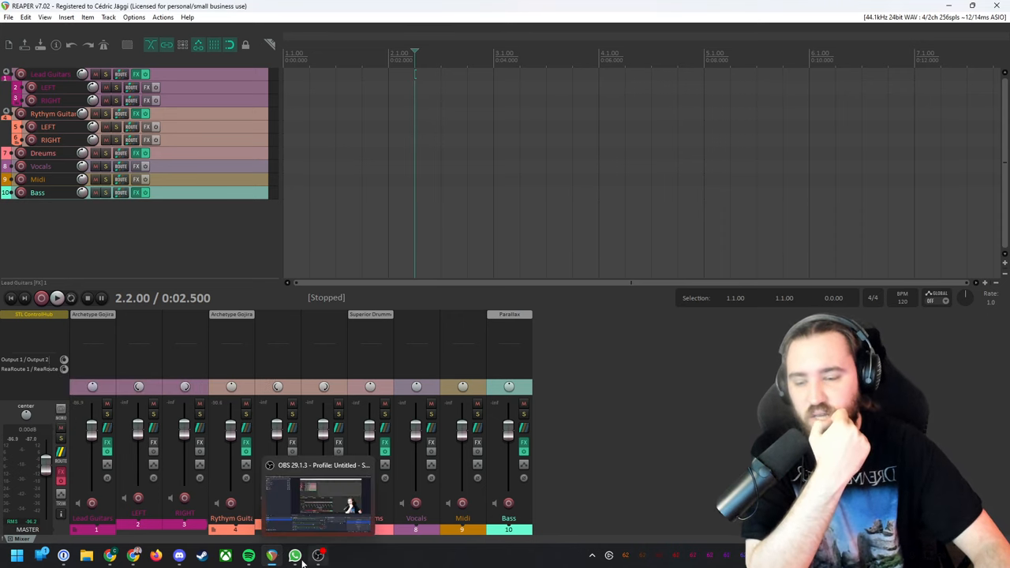
pyautogui.click(114, 557)
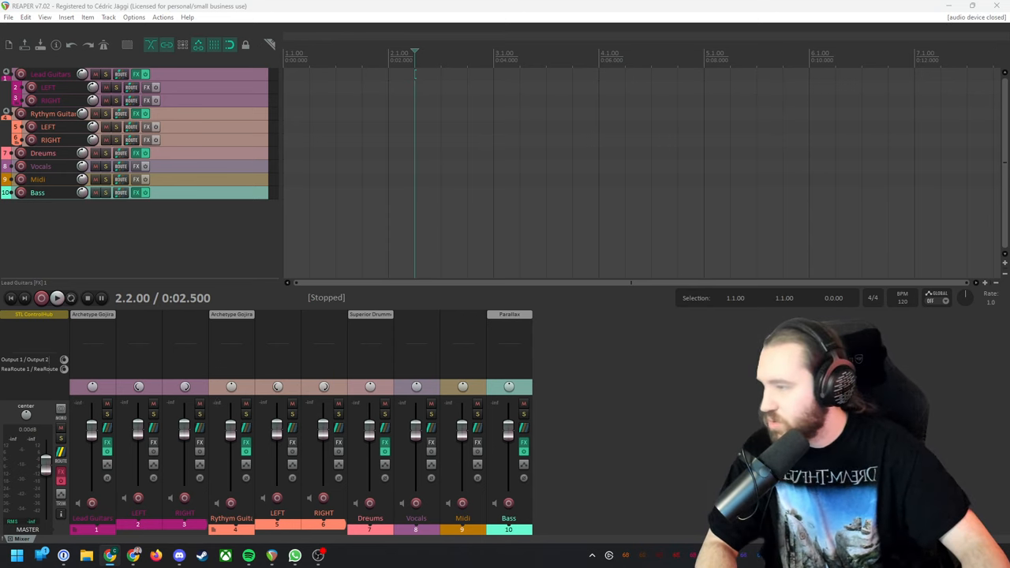
# From the obs-asio GitHub latest release, download obs-asio-3.1.1-windows-x64-Installer.exe.
pyautogui.click(114, 557)
pyautogui.doubleClick(442, 37)
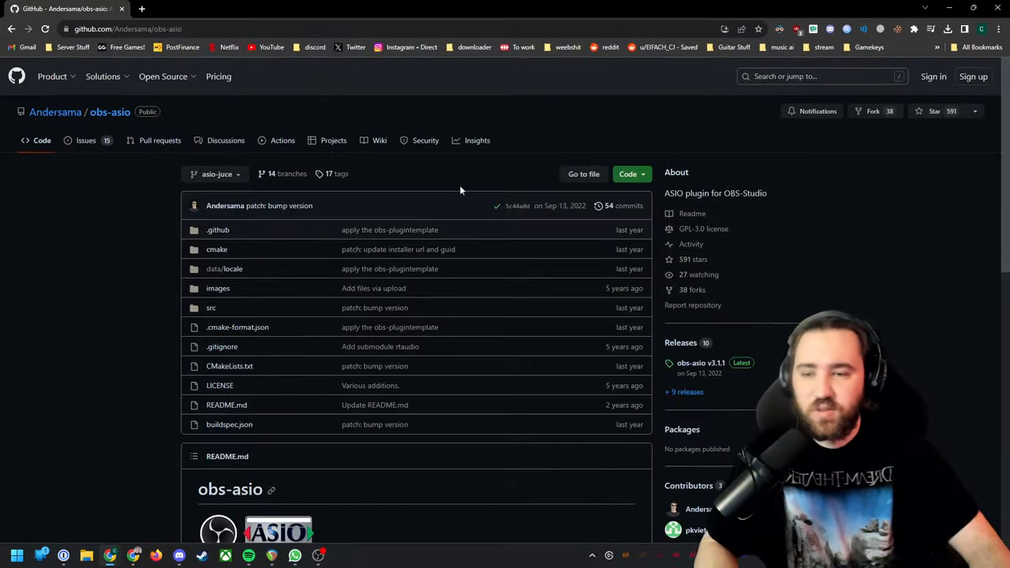
pyautogui.scroll(-1, 112, 346)
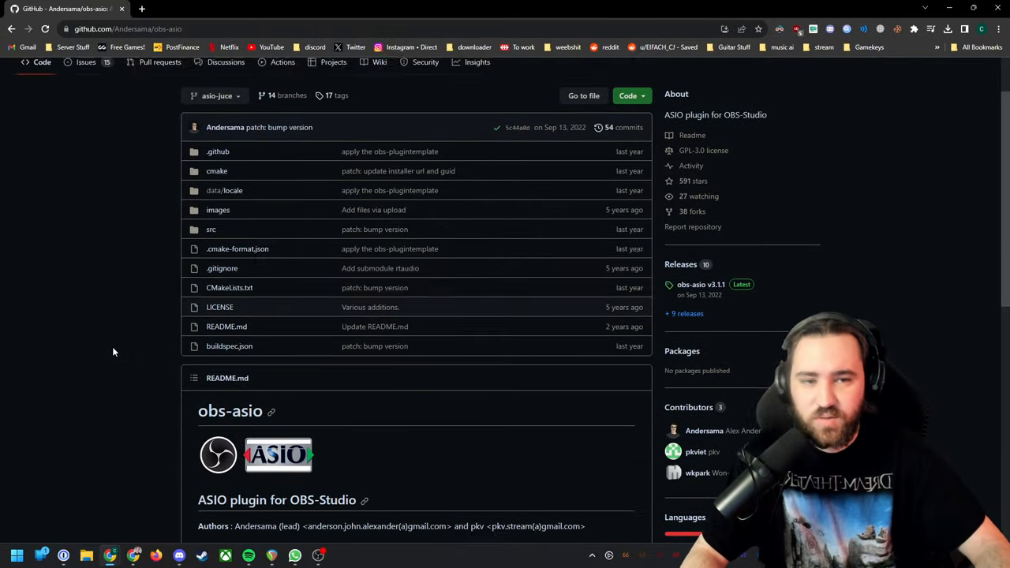
pyautogui.scroll(1, 113, 347)
pyautogui.scroll(-2, 112, 347)
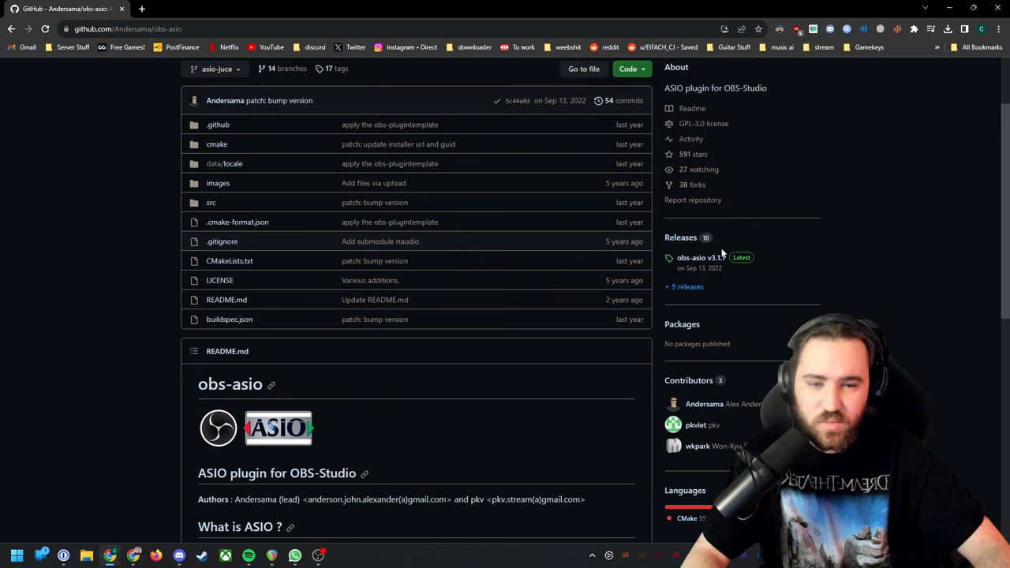
pyautogui.scroll(2, 705, 267)
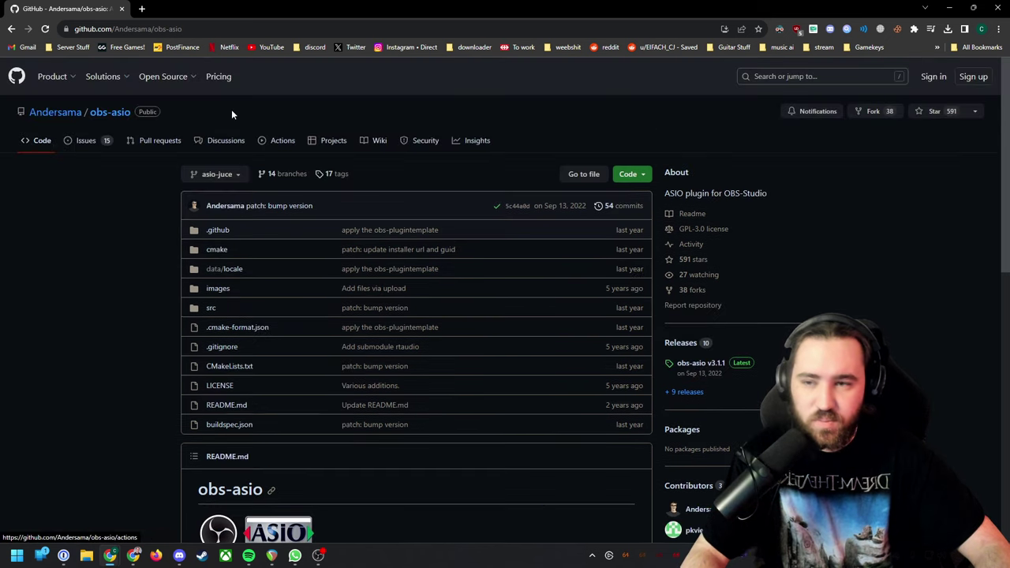
pyautogui.click(702, 364)
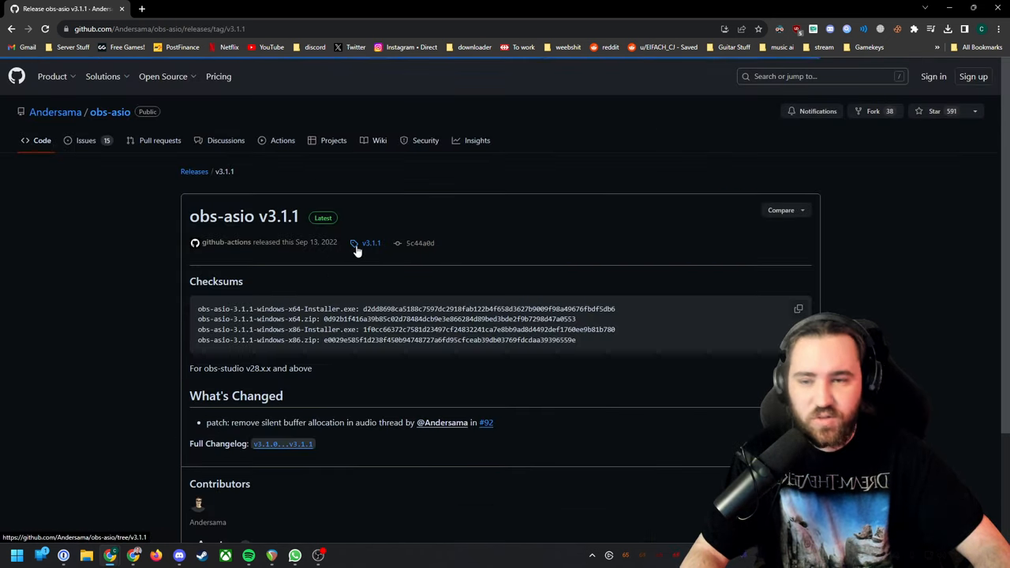
pyautogui.scroll(-5, 166, 246)
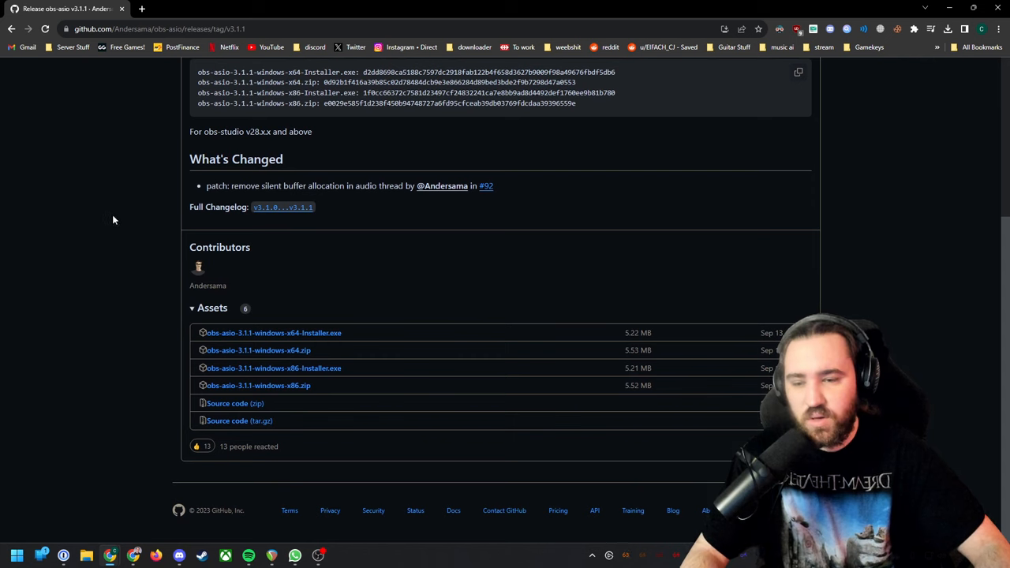
pyautogui.click(319, 335)
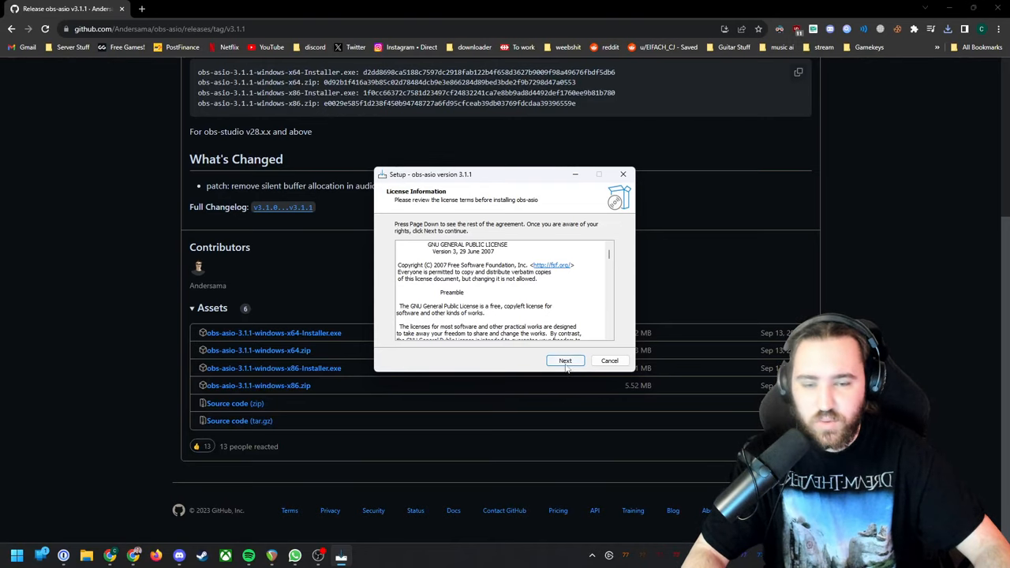
# Accept the obs-asio license, then cancel and exit the setup at its ready-to-install step.
pyautogui.click(565, 361)
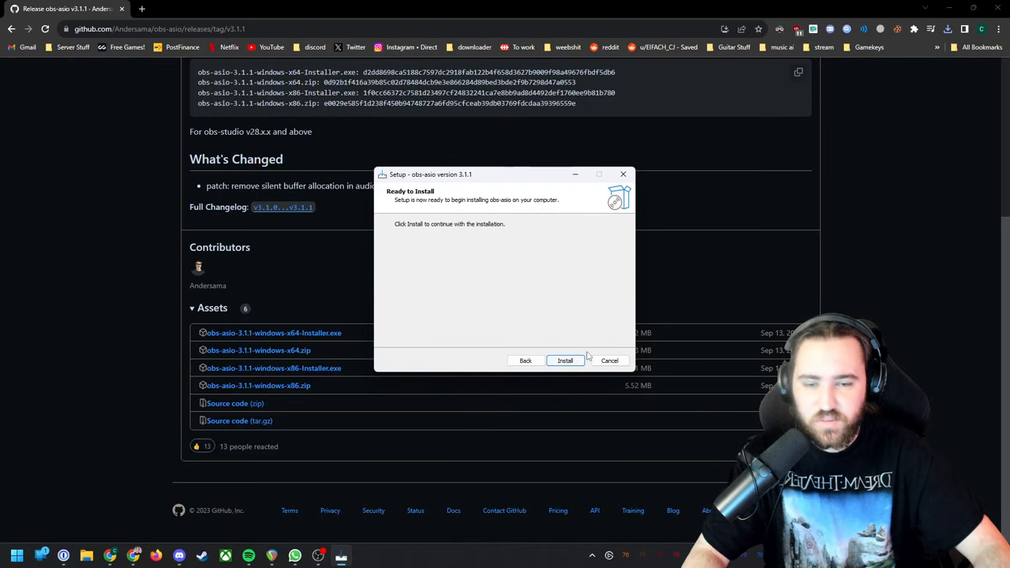
pyautogui.click(565, 360)
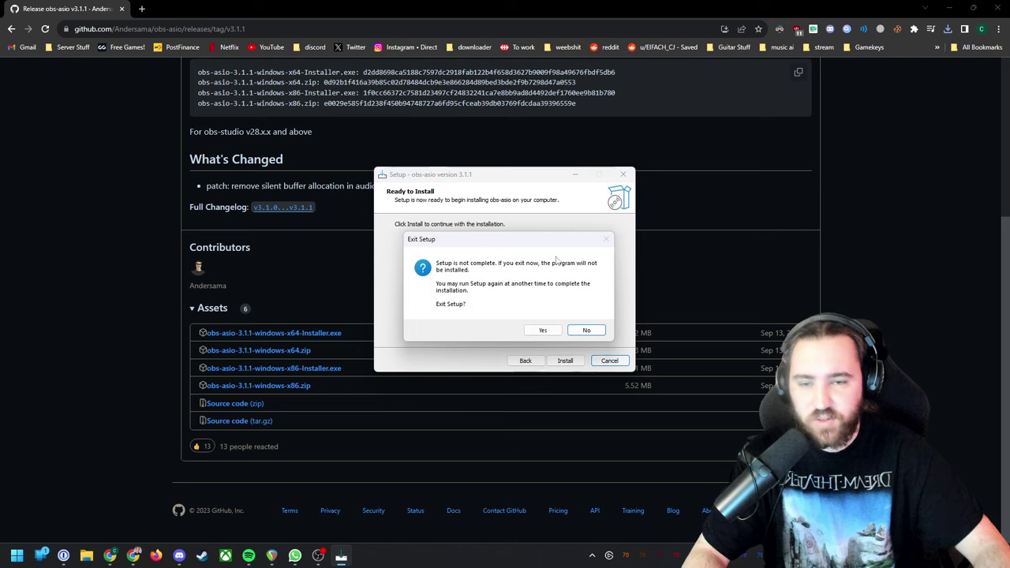
pyautogui.click(545, 329)
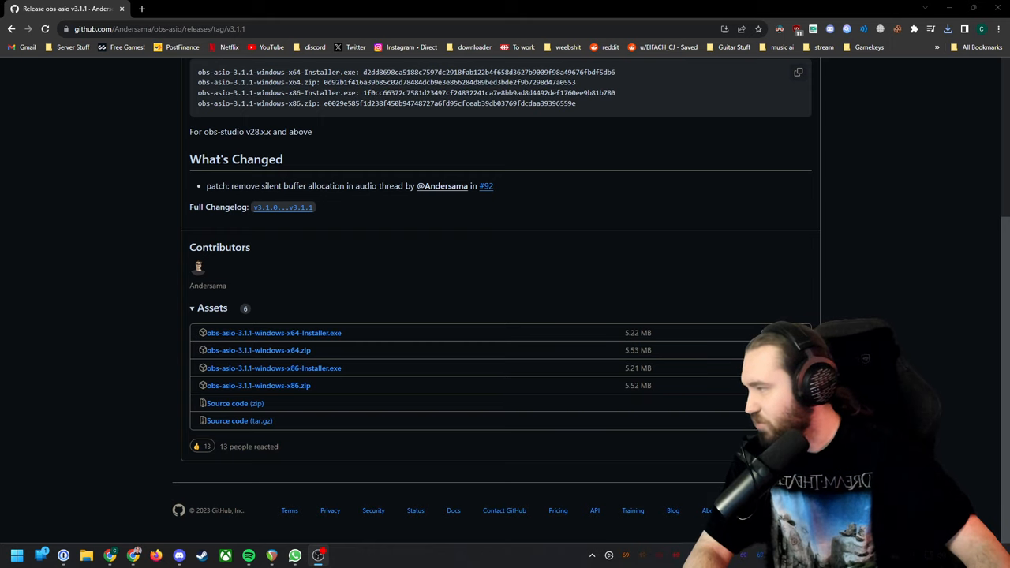
# Load obsproject.com in a new Chrome tab, then bring the OBS window back in front.
pyautogui.hotkey('alt', 'Tab')
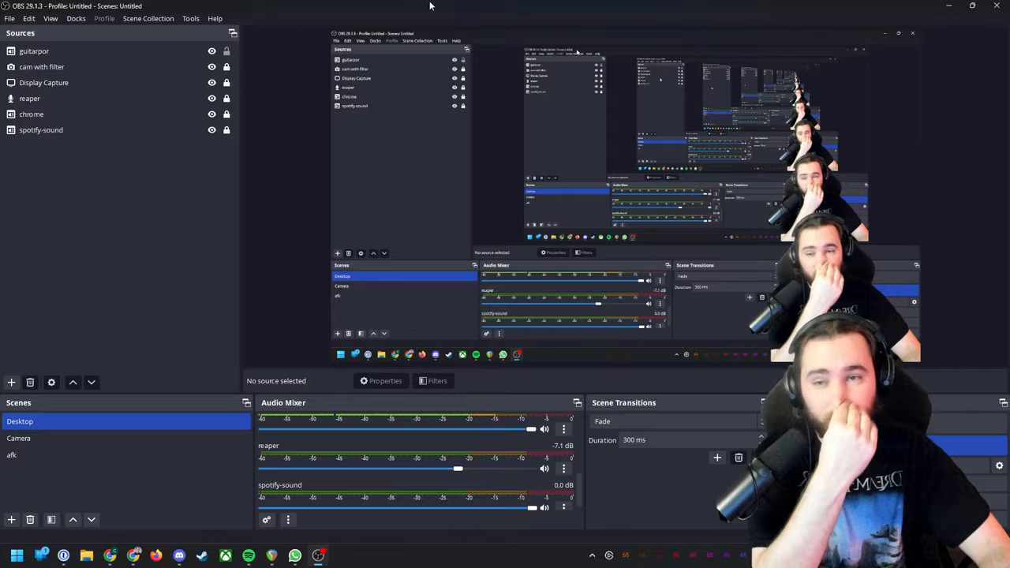
pyautogui.hotkey('alt', 'Tab')
pyautogui.hotkey('ctrl', 't')
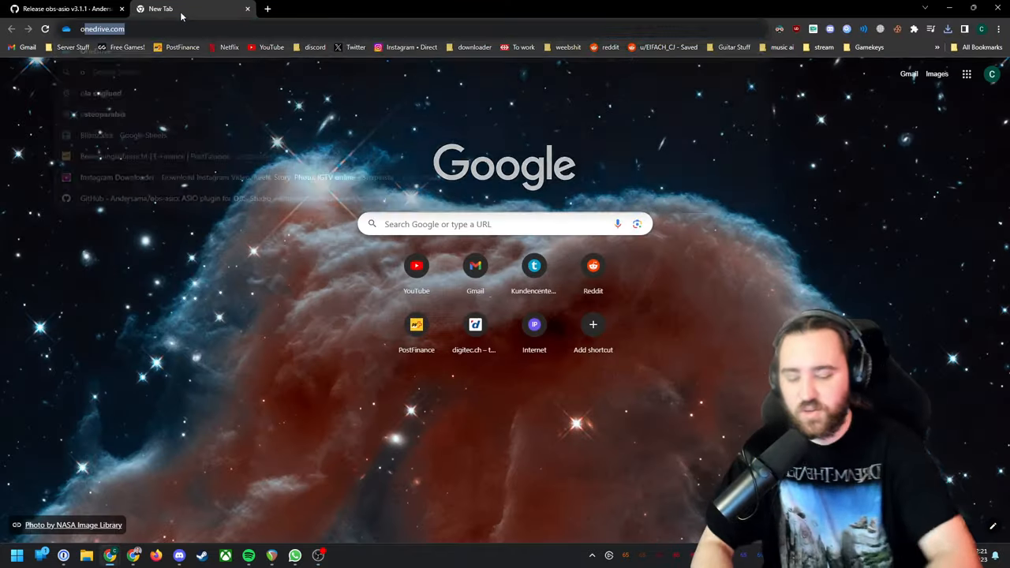
pyautogui.write('obsproject.com')
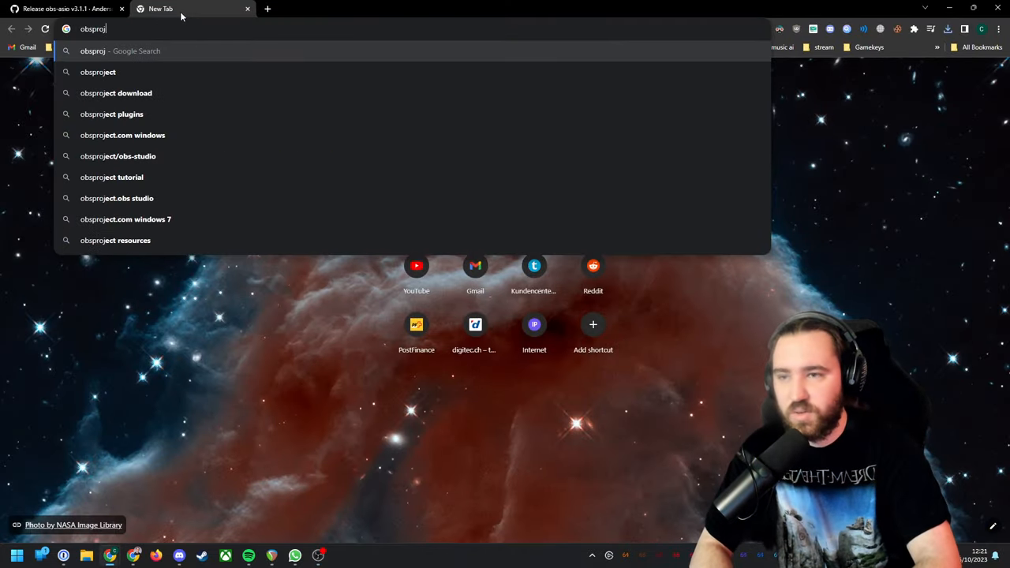
pyautogui.press('Return')
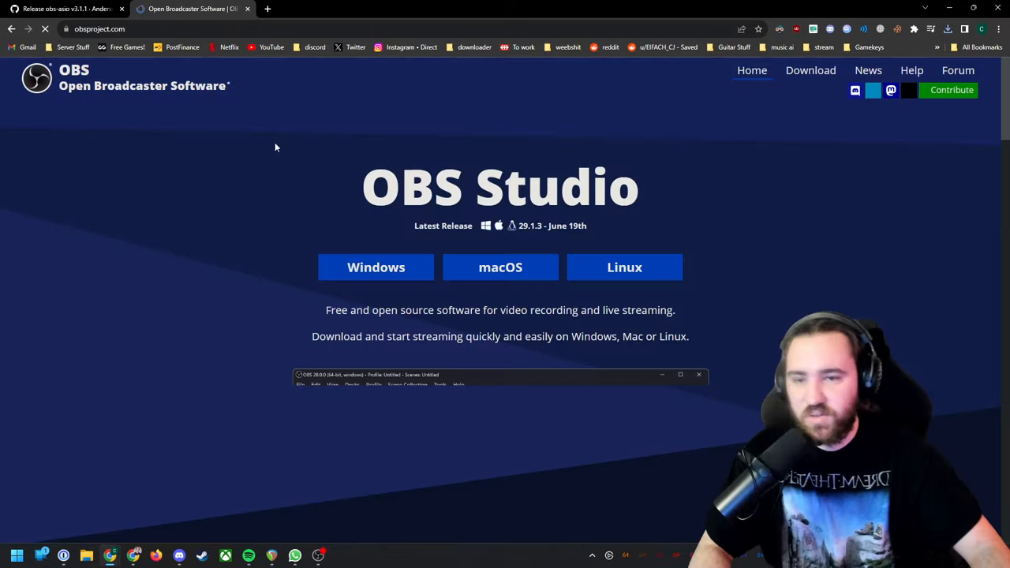
pyautogui.hotkey('alt', 'Tab')
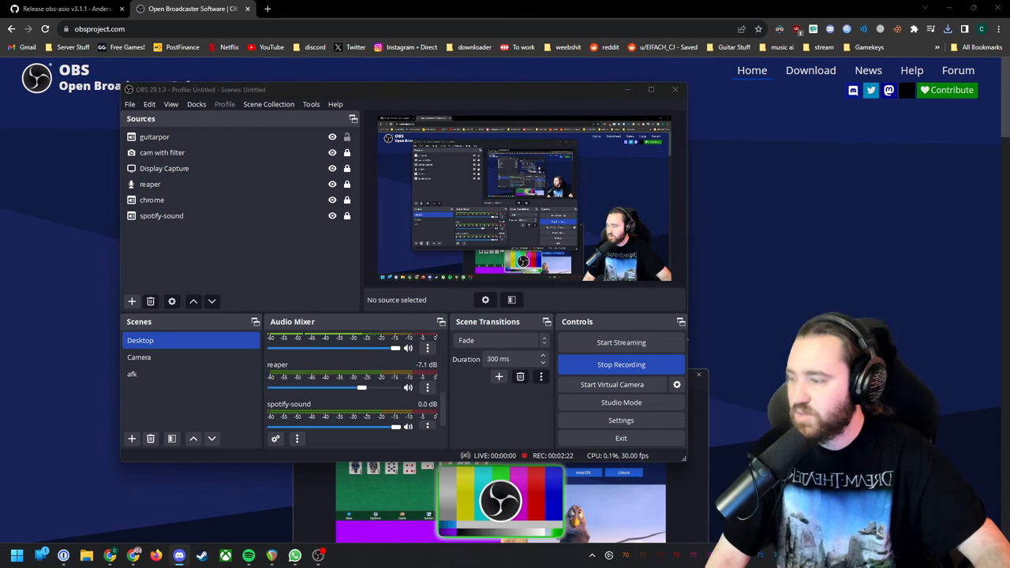
# Add a new ASIO Input Capture source in OBS and confirm its default name.
pyautogui.rightClick(251, 244)
pyautogui.moveTo(297, 255)
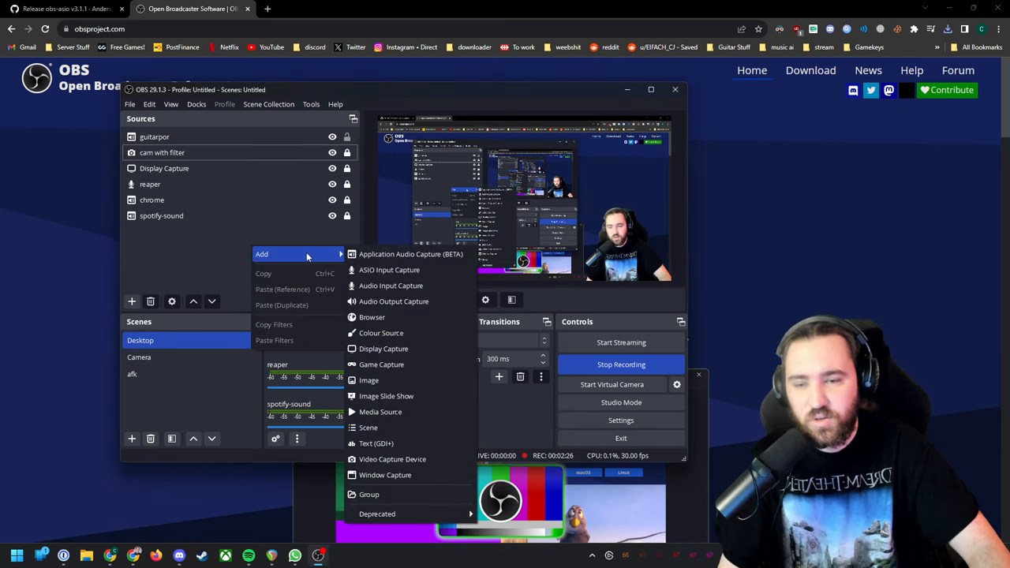
pyautogui.rightClick(190, 240)
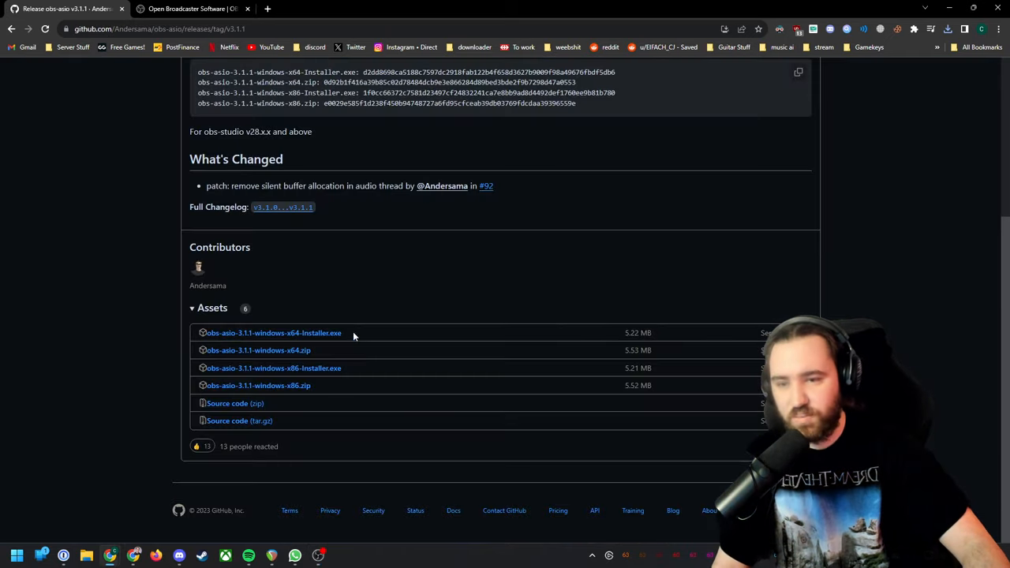
pyautogui.click(189, 9)
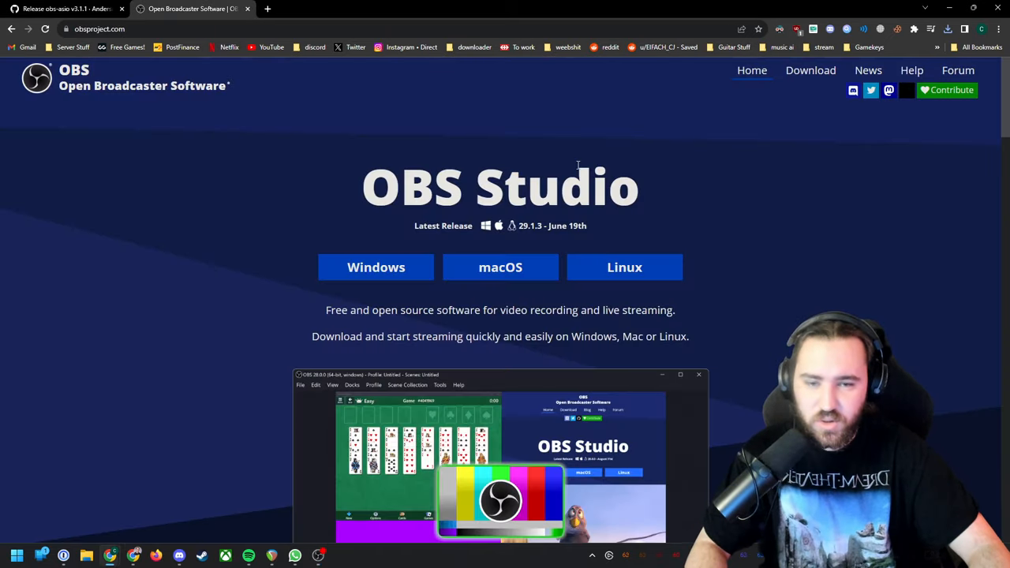
pyautogui.hotkey('alt', 'Tab')
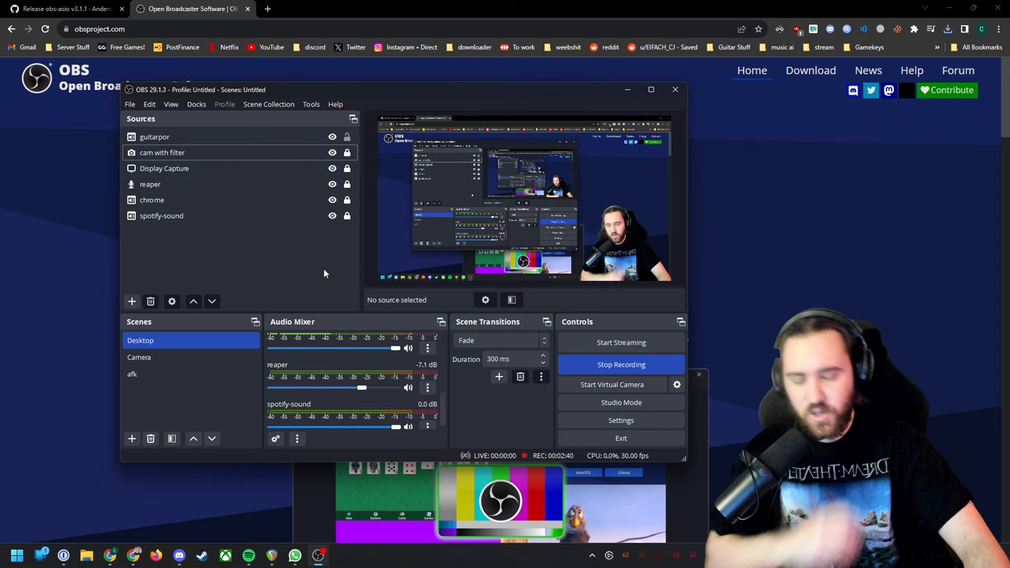
pyautogui.rightClick(278, 247)
pyautogui.moveTo(323, 251)
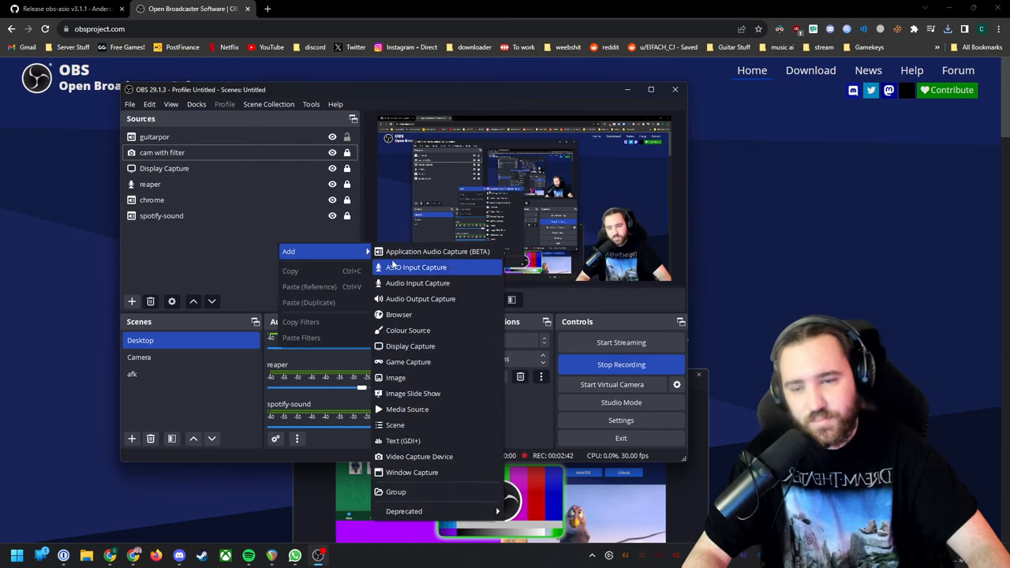
pyautogui.click(448, 268)
pyautogui.write('uizdarhgiusfimthjg')
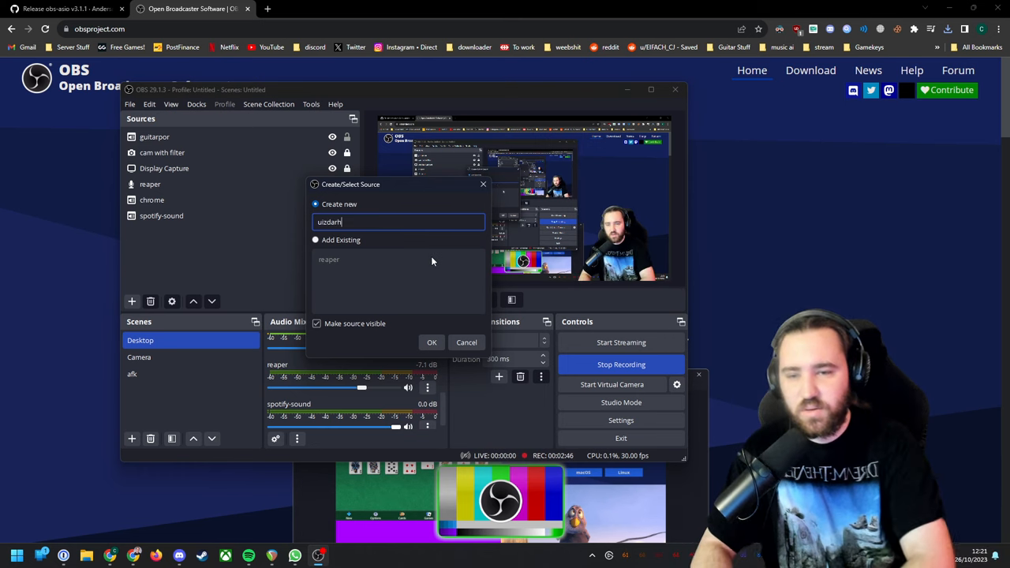
pyautogui.press('Return')
# Choose the ReaRoute ASIO device in Stereo, discard the changes, and select the existing reaper source.
pyautogui.click(324, 145)
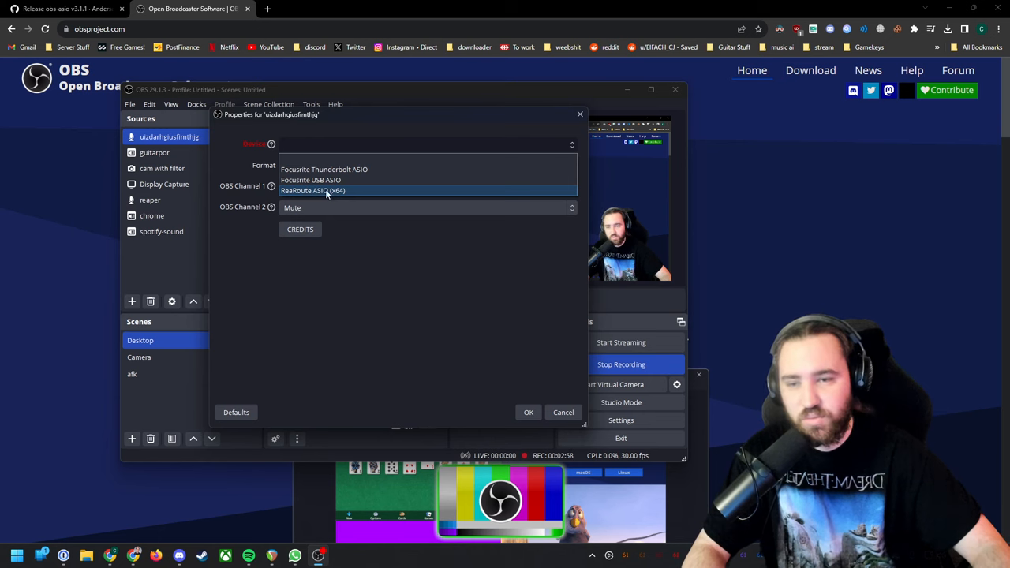
pyautogui.click(307, 191)
pyautogui.click(342, 167)
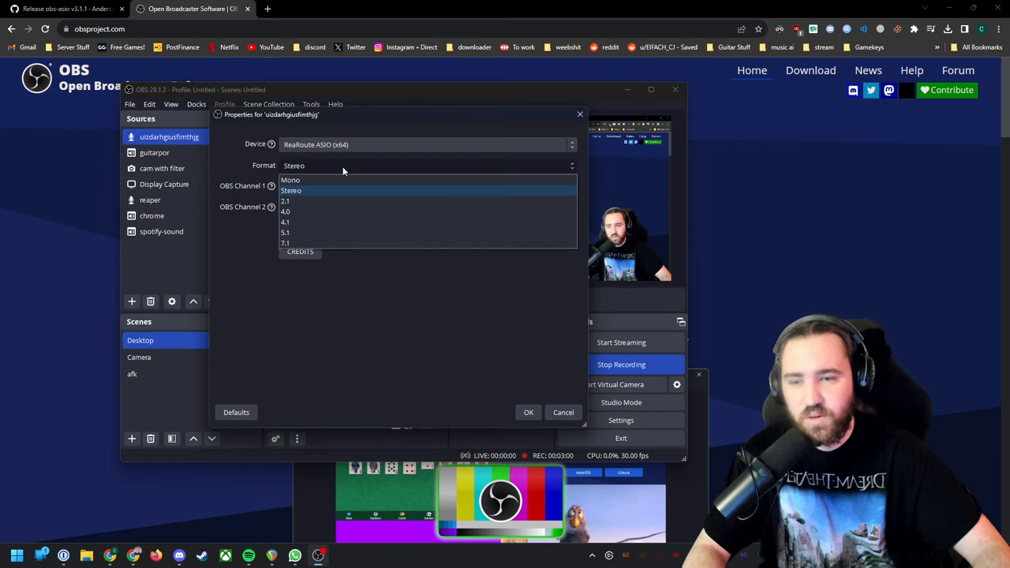
pyautogui.click(316, 190)
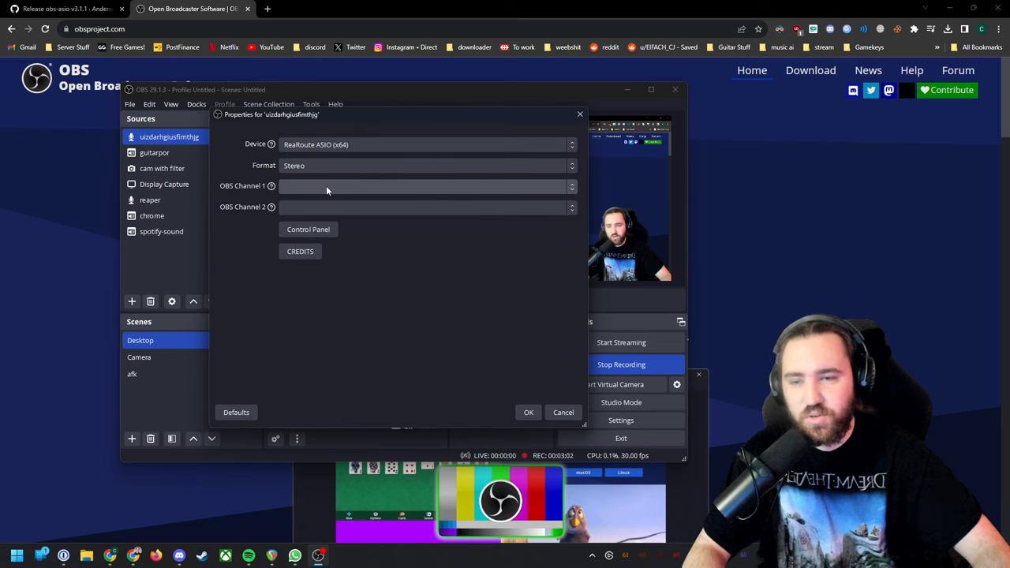
pyautogui.click(580, 115)
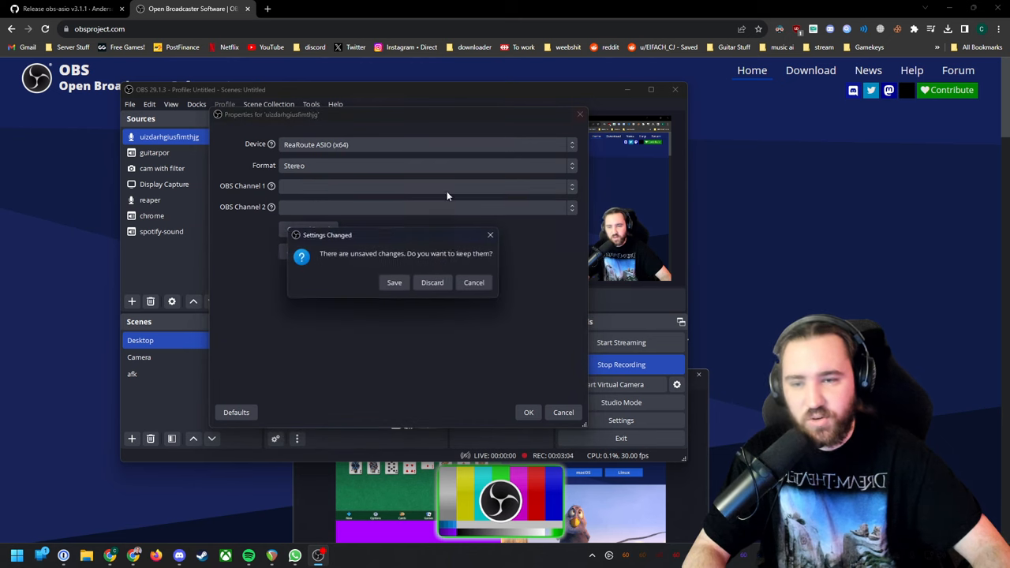
pyautogui.click(434, 284)
pyautogui.click(194, 199)
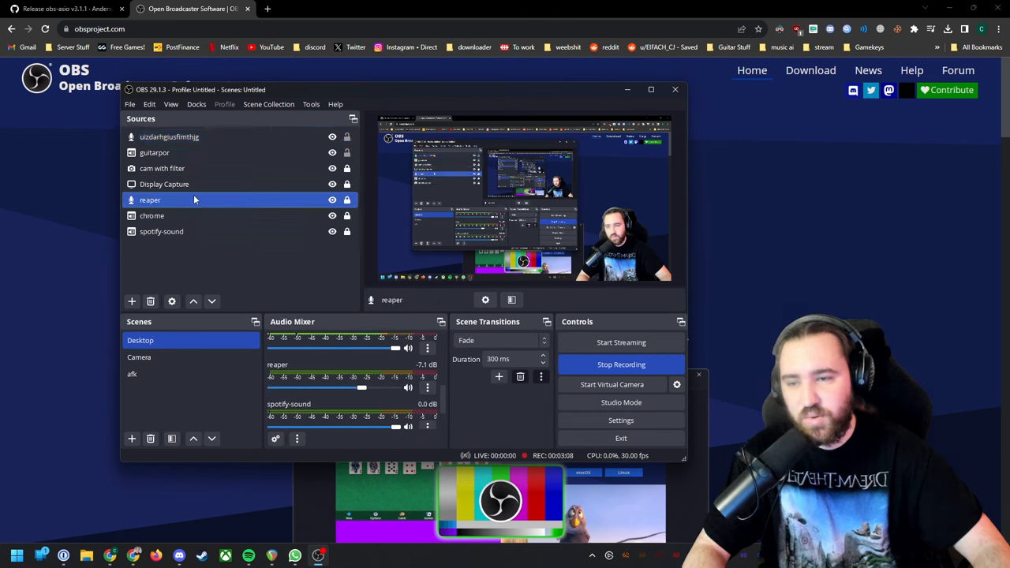
pyautogui.doubleClick(195, 200)
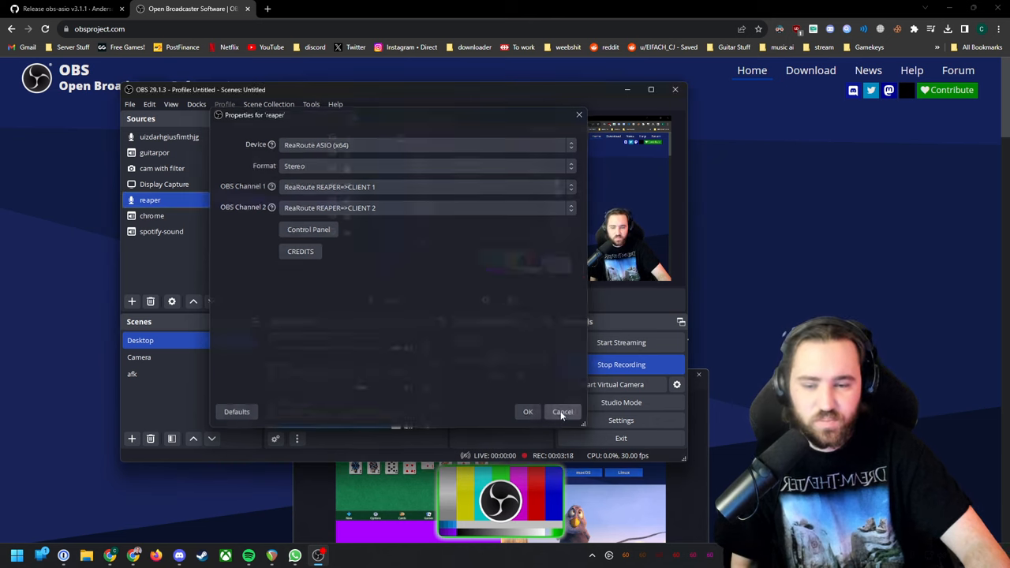
pyautogui.click(528, 412)
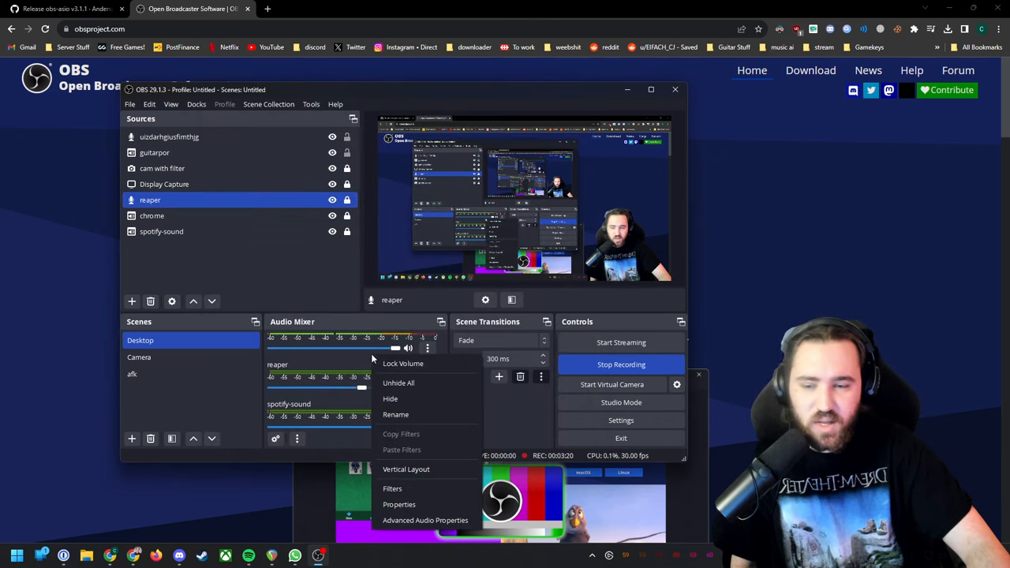
pyautogui.click(424, 519)
pyautogui.moveTo(527, 364); pyautogui.dragTo(526, 444)
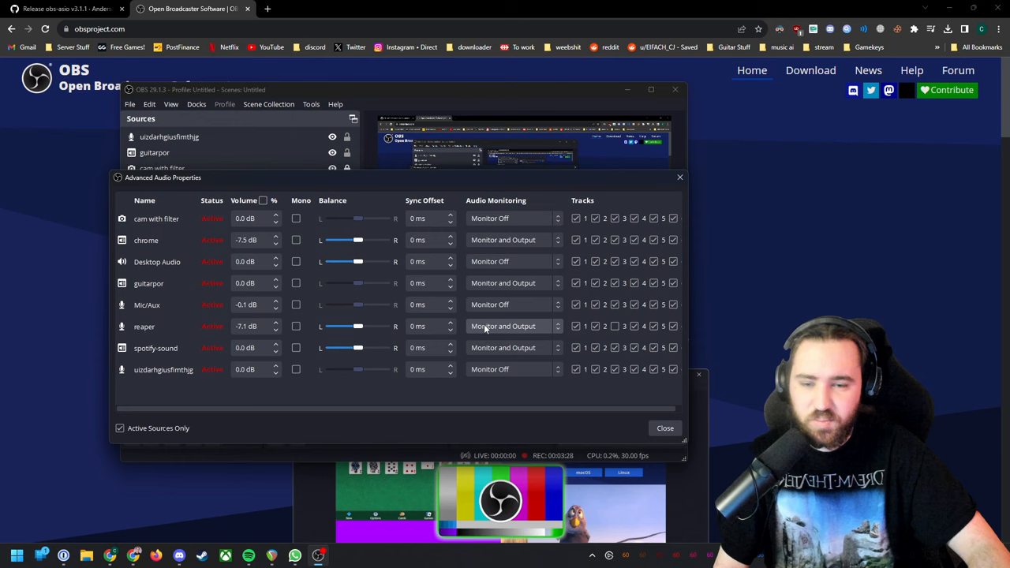
pyautogui.click(505, 326)
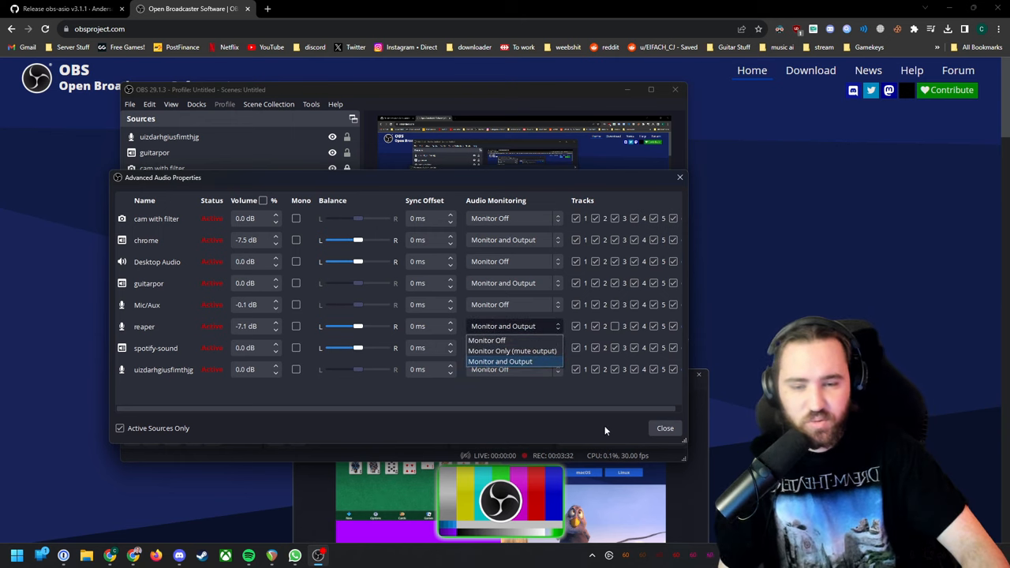
pyautogui.click(651, 428)
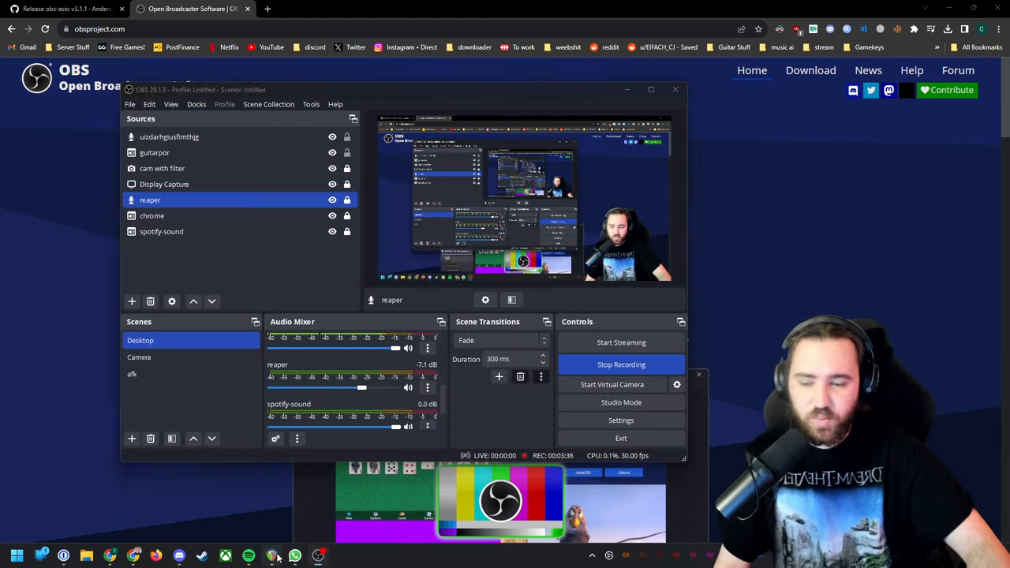
# Arm the Lead Guitars tracks in REAPER, lower the OBS reaper fader to about -13.6 dB and REAPER's master volume.
pyautogui.hotkey('alt', 'Tab')
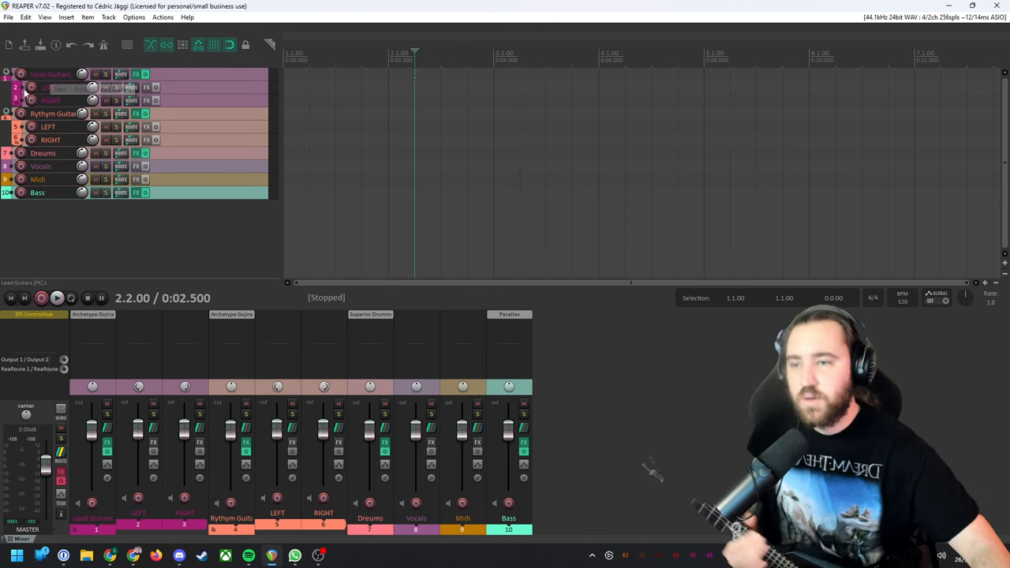
pyautogui.click(31, 87)
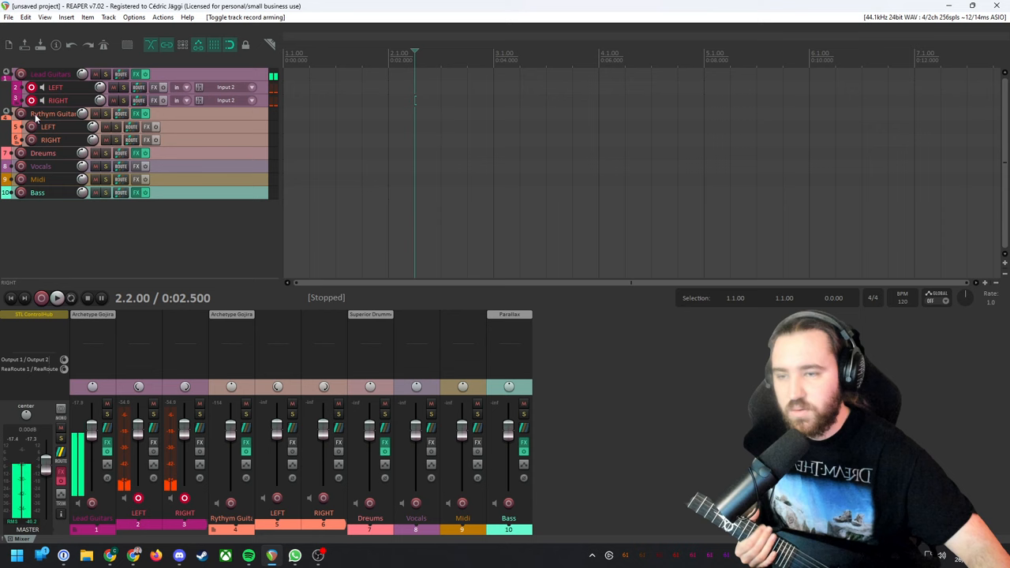
pyautogui.click(295, 556)
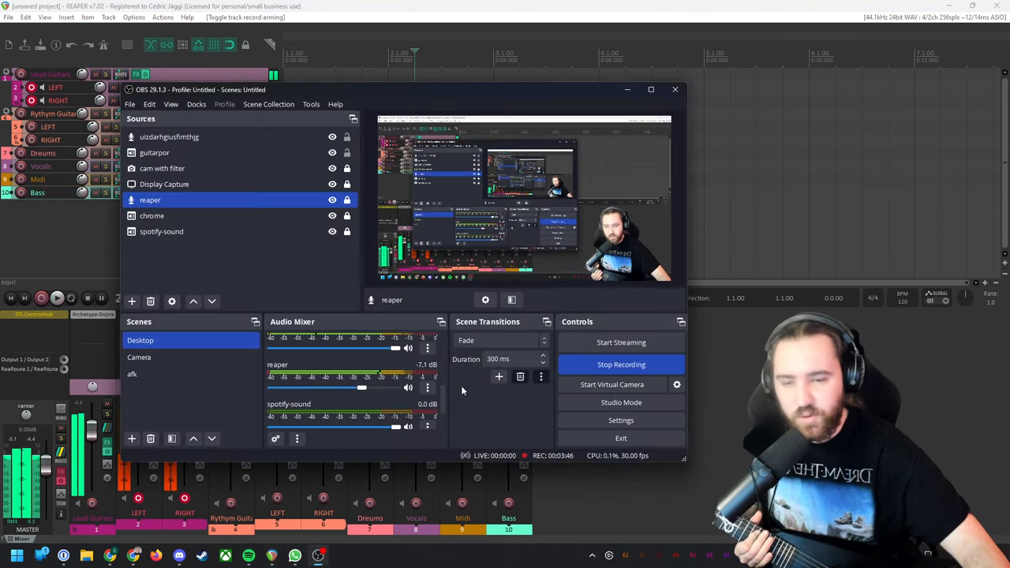
pyautogui.moveTo(361, 389); pyautogui.dragTo(341, 389)
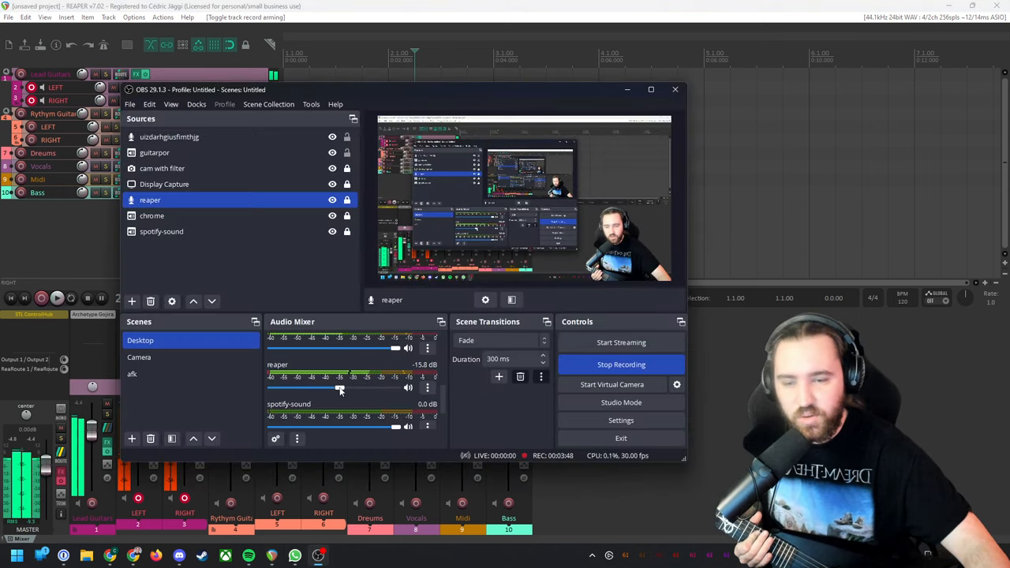
pyautogui.moveTo(78, 442); pyautogui.dragTo(79, 466)
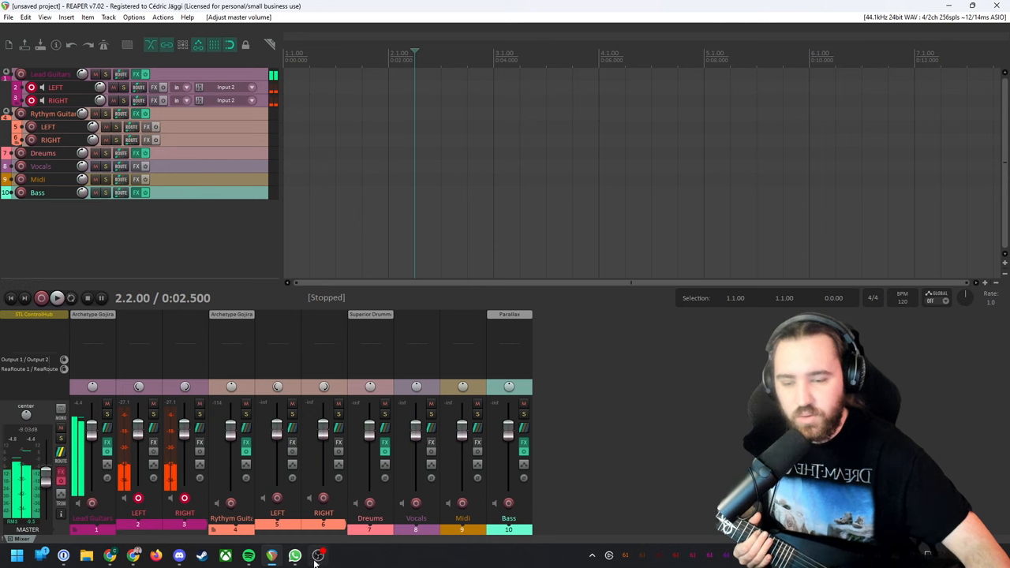
pyautogui.hotkey('alt', 'Tab')
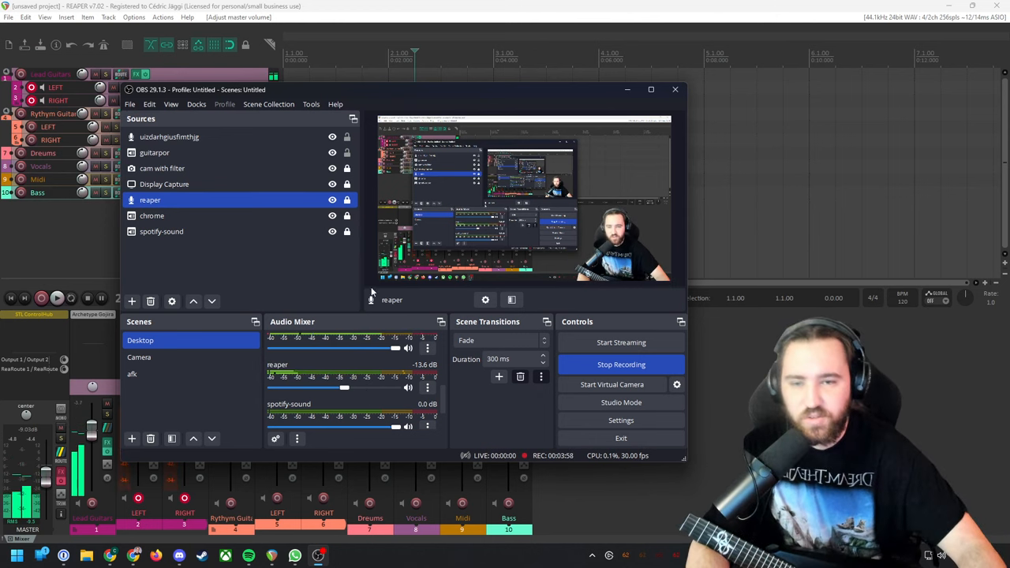
# Show the OBS preview as a full-screen projector on the second monitor.
pyautogui.rightClick(485, 170)
pyautogui.moveTo(546, 224)
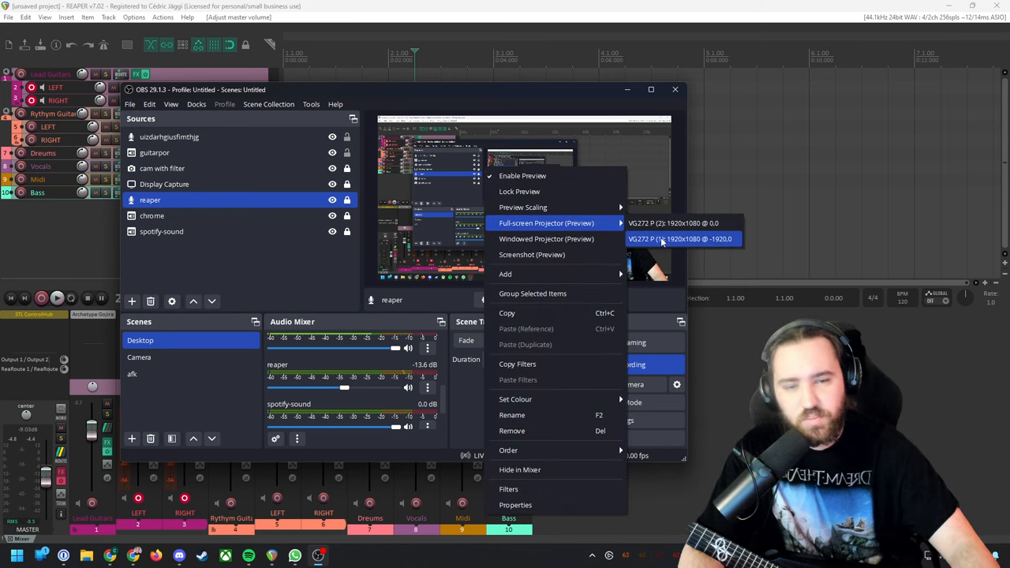
pyautogui.click(662, 240)
pyautogui.click(173, 187)
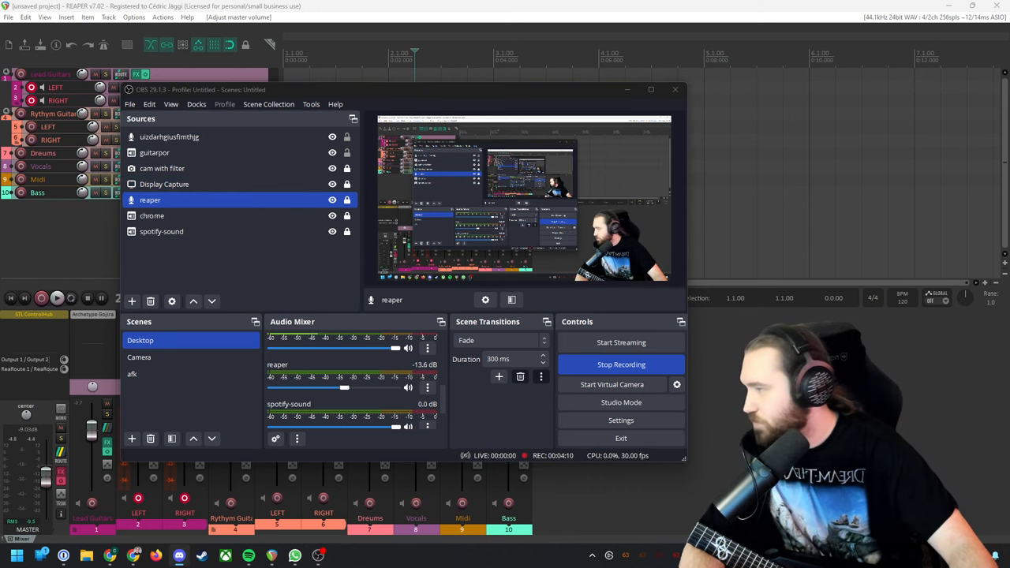
# In the Discord call, review the Share Your Screen choices and cancel without going live.
pyautogui.hotkey('alt', 'Tab')
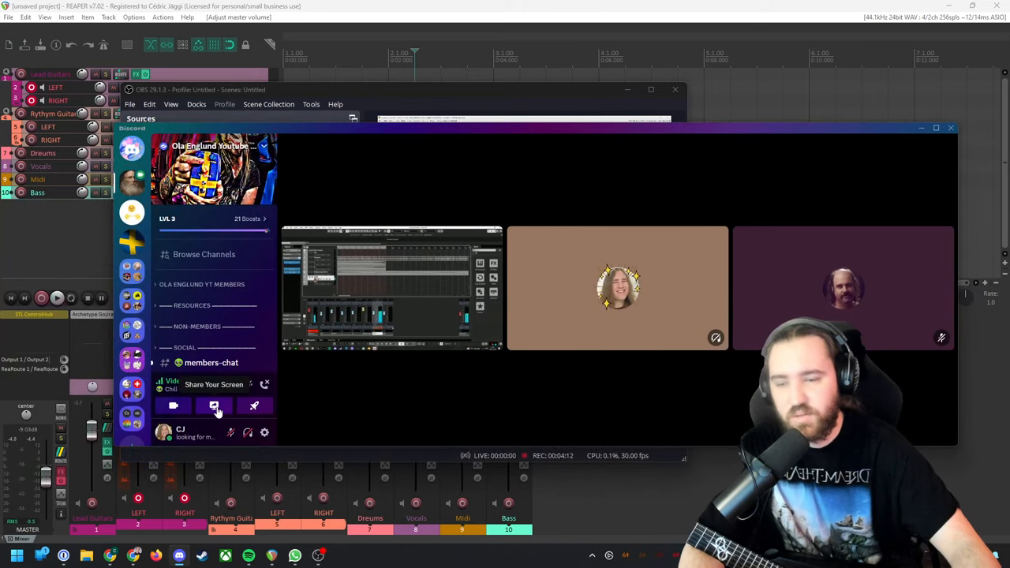
pyautogui.click(217, 409)
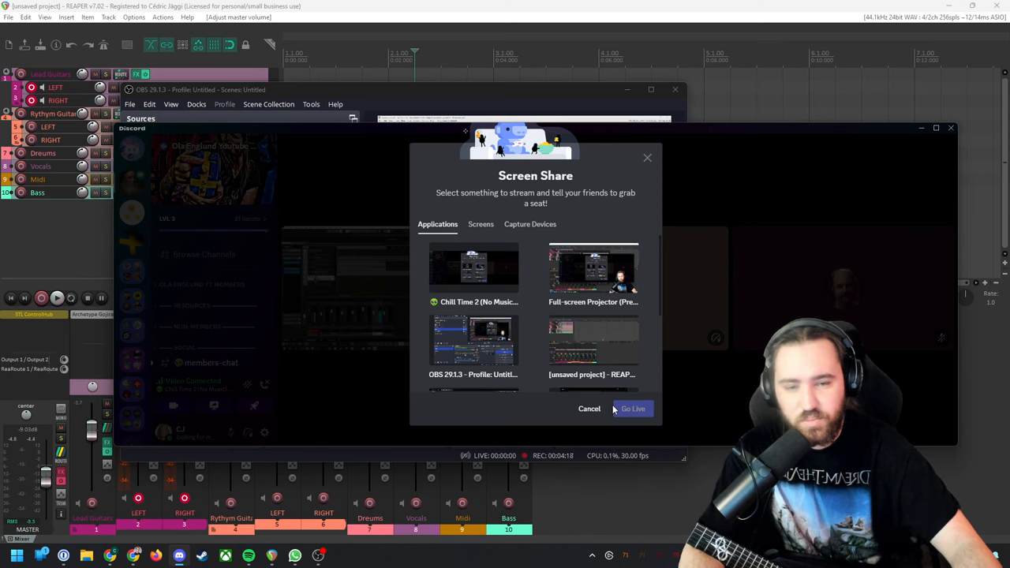
pyautogui.click(590, 409)
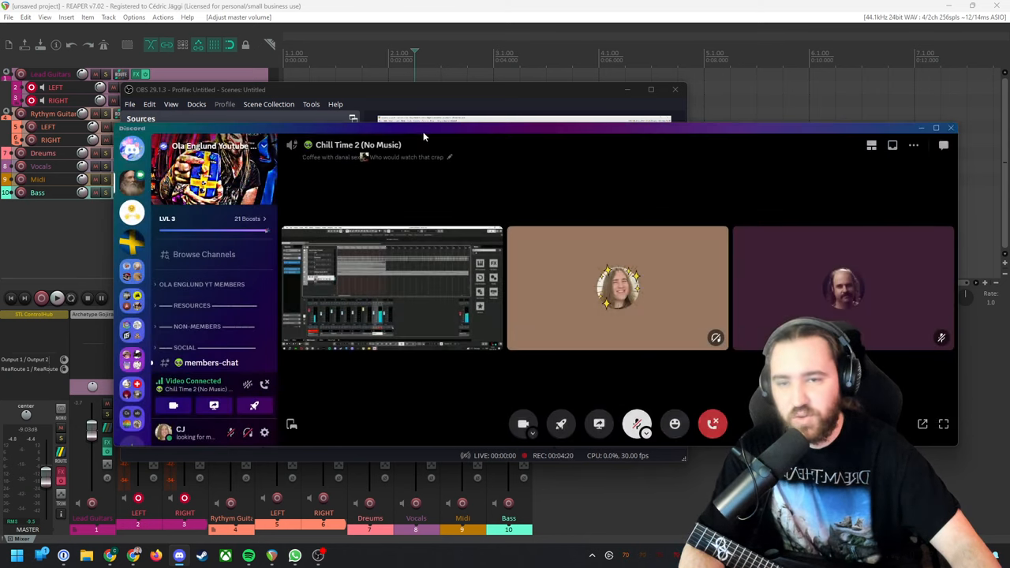
pyautogui.hotkey('alt', 'Tab')
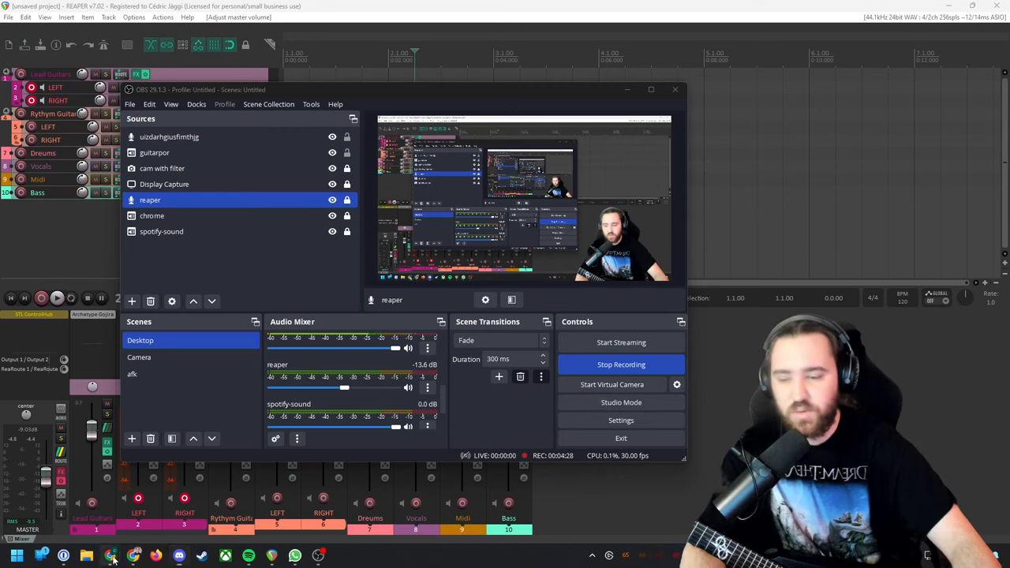
# Google 'virtual cable' and open the VB-Audio Virtual Apps VB-CABLE download page.
pyautogui.moveTo(110, 556)
pyautogui.click(162, 497)
pyautogui.click(296, 29)
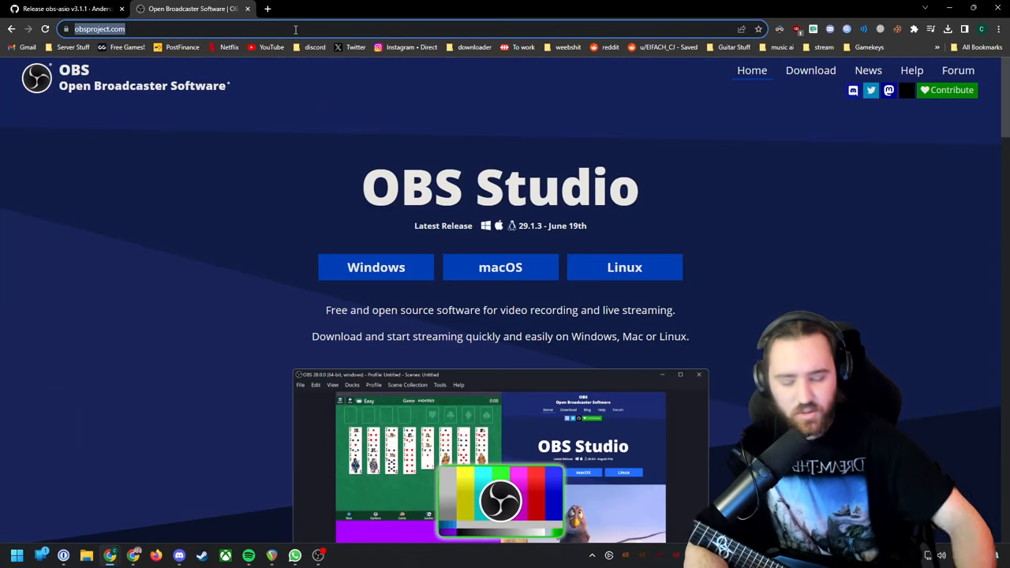
pyautogui.write('virtual cable')
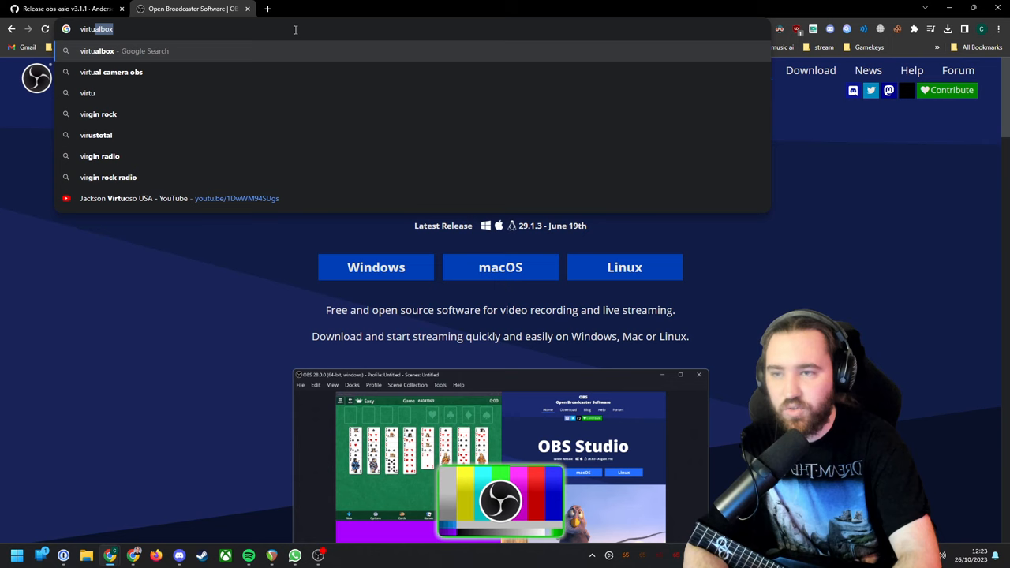
pyautogui.press('Return')
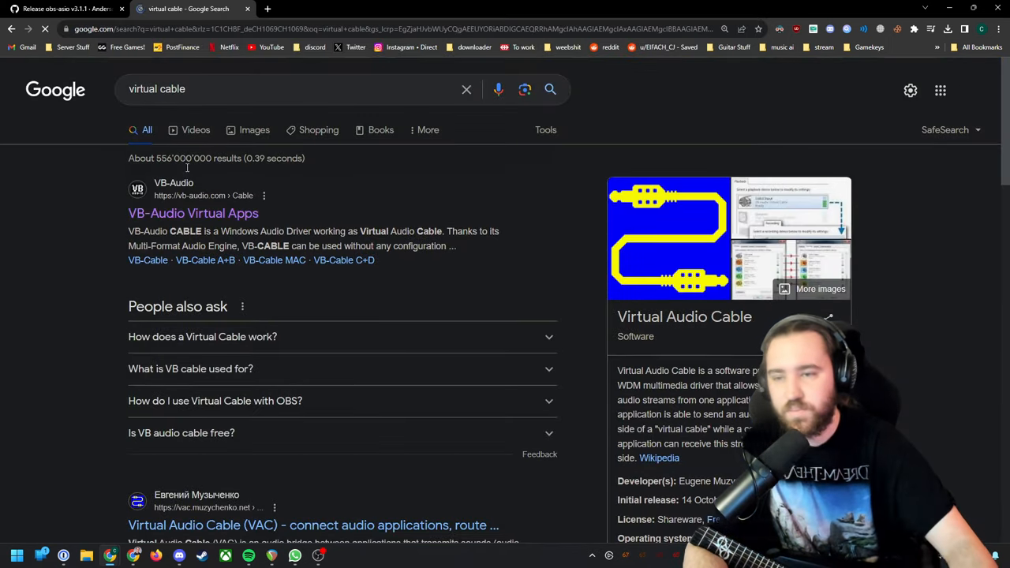
pyautogui.click(193, 213)
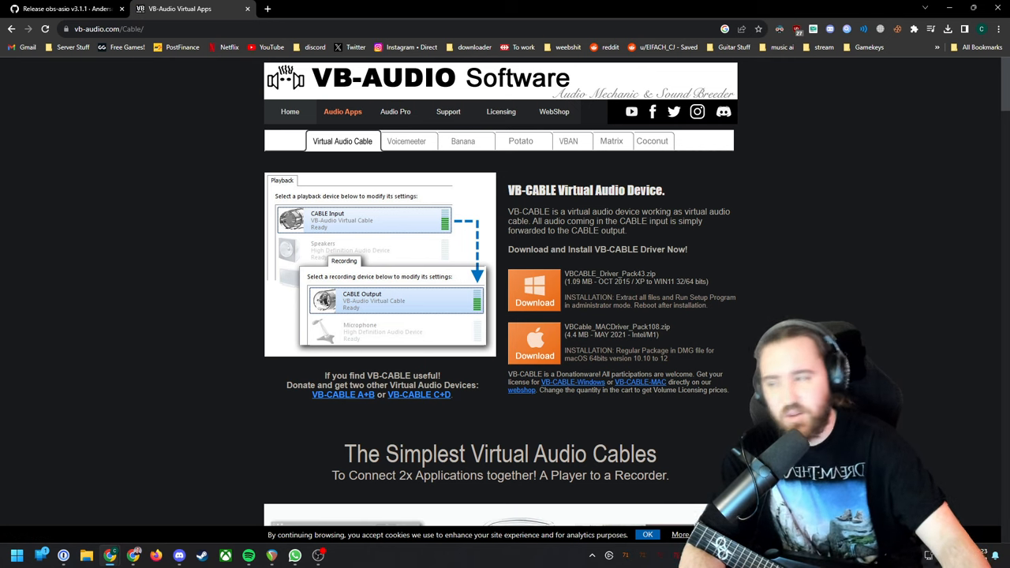
# Restore the browser from full size and bring the OBS window back in front.
pyautogui.doubleClick(413, 6)
pyautogui.click(501, 90)
pyautogui.moveTo(501, 90); pyautogui.dragTo(509, 69)
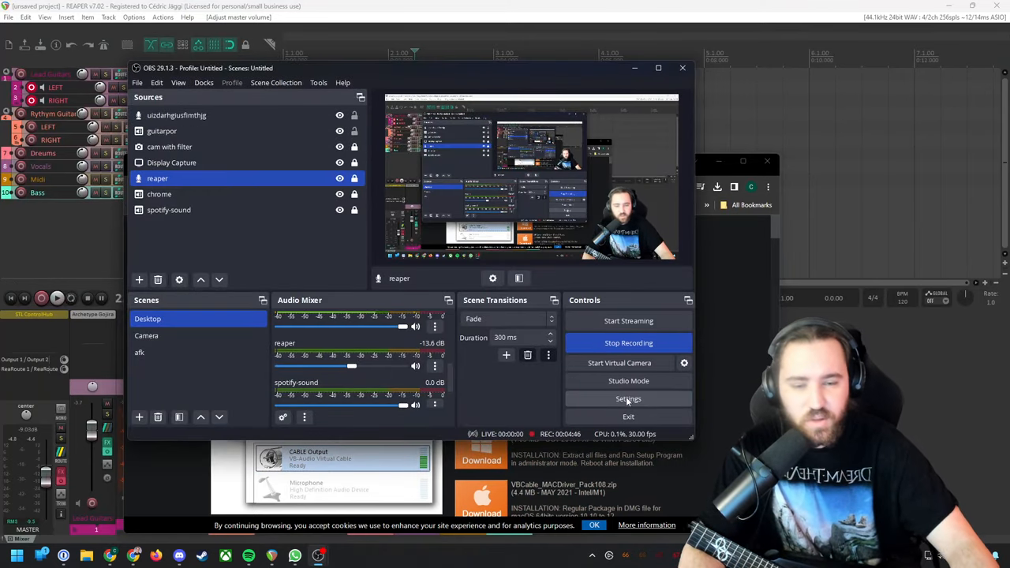
# Set OBS's audio monitoring device to CABLE Input (VB-Audio Virtual Cable), then switch to Discord.
pyautogui.click(626, 399)
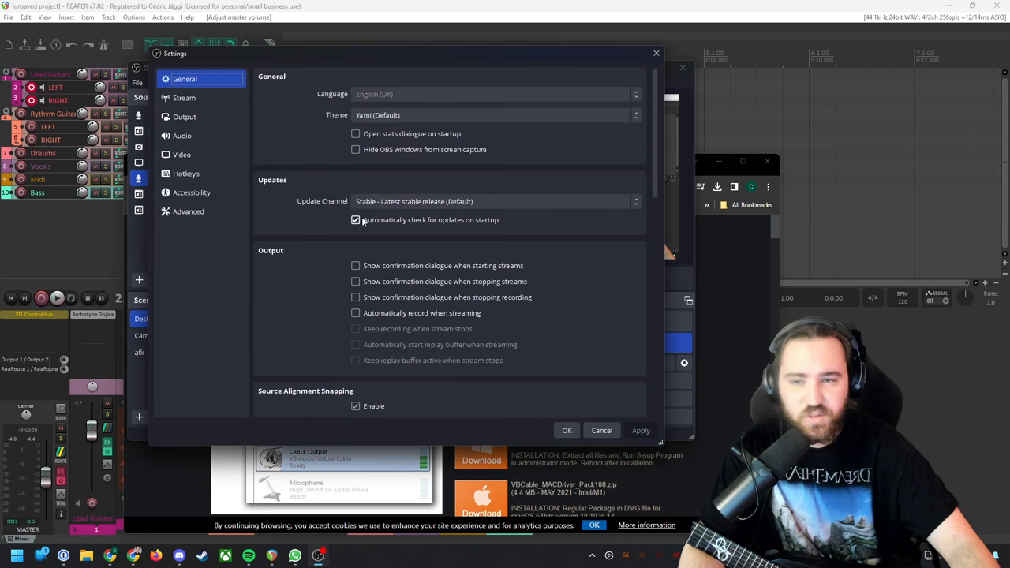
pyautogui.click(218, 136)
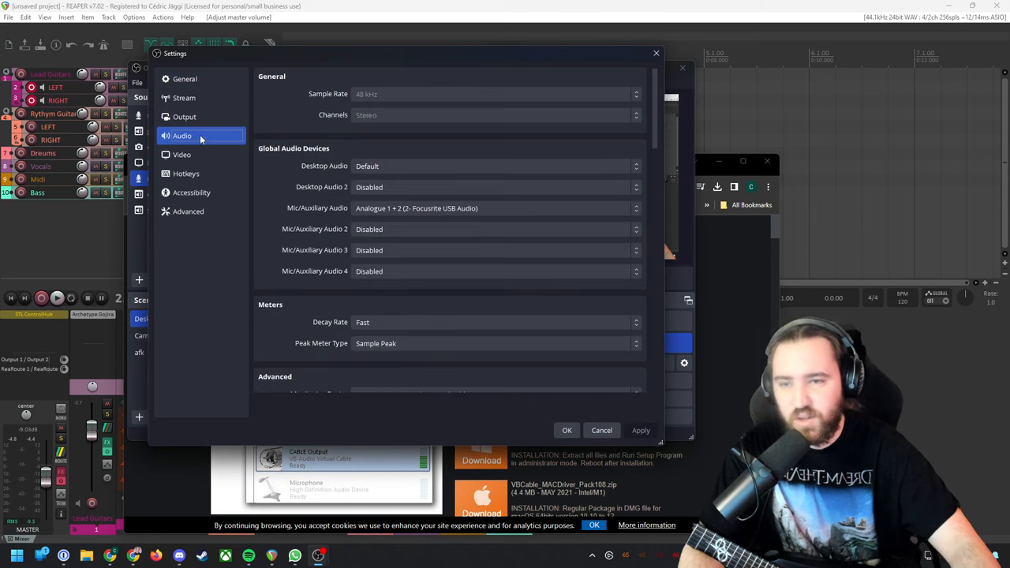
pyautogui.scroll(-2, 269, 187)
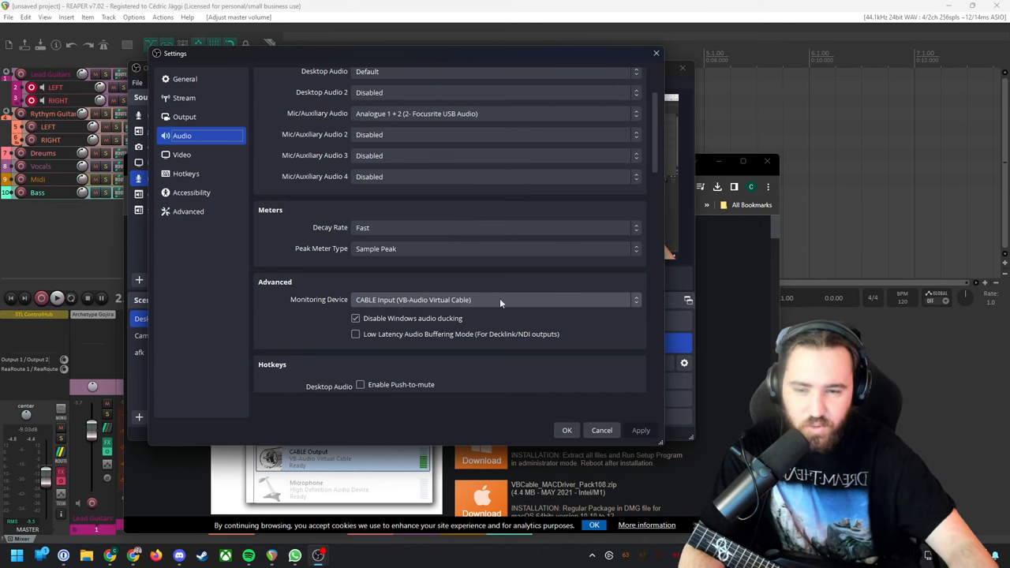
pyautogui.hotkey('alt', 'Tab')
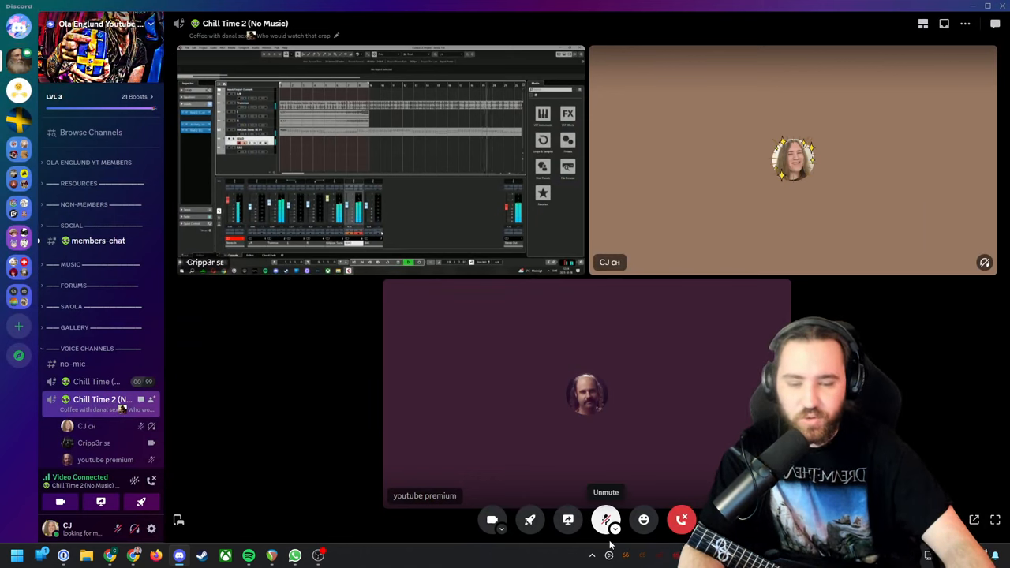
# Check Discord's voice input list for CABLE Output (VB-Audio Virtual Cable), then close OBS Settings.
pyautogui.click(614, 529)
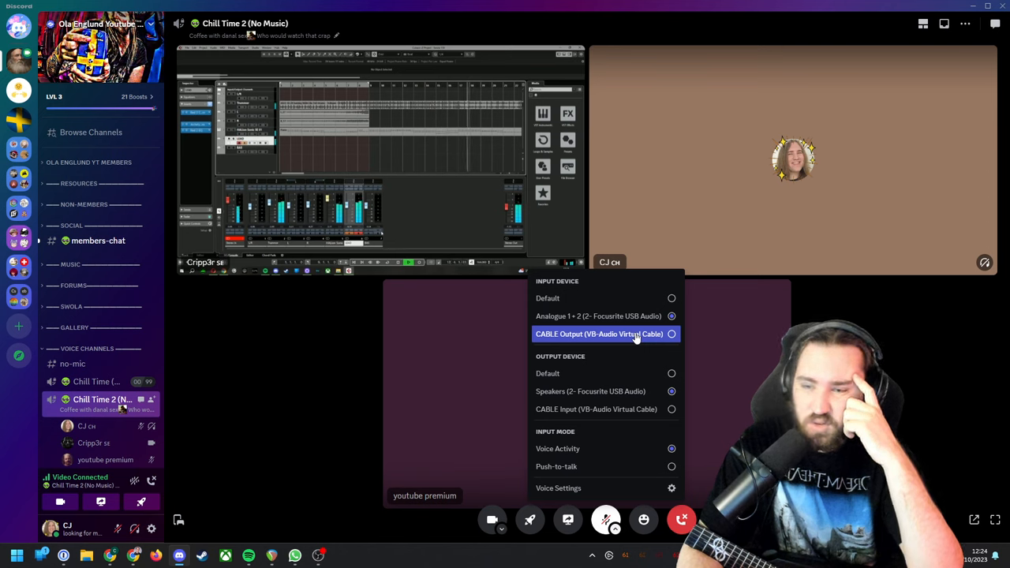
pyautogui.click(411, 295)
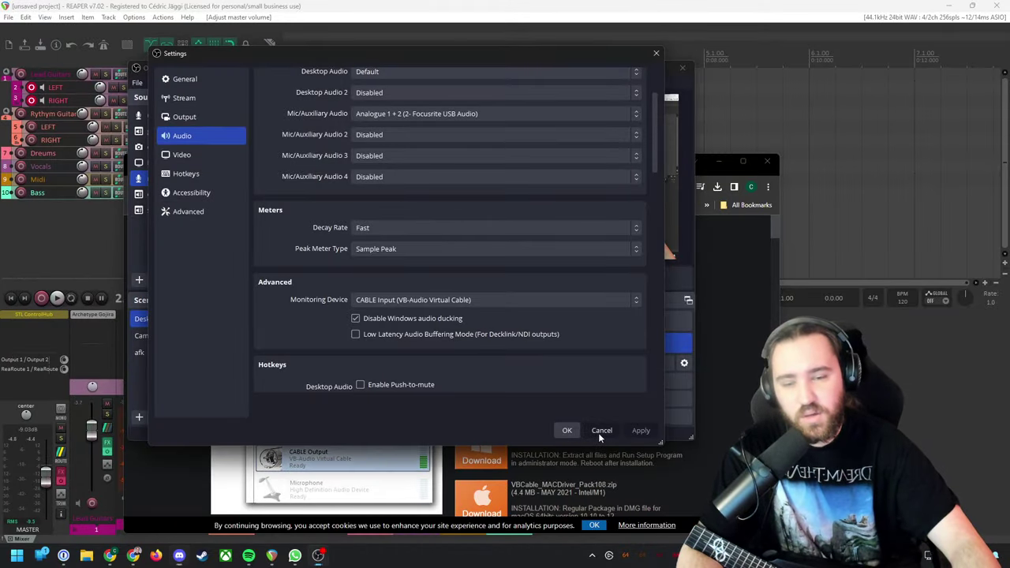
pyautogui.click(570, 431)
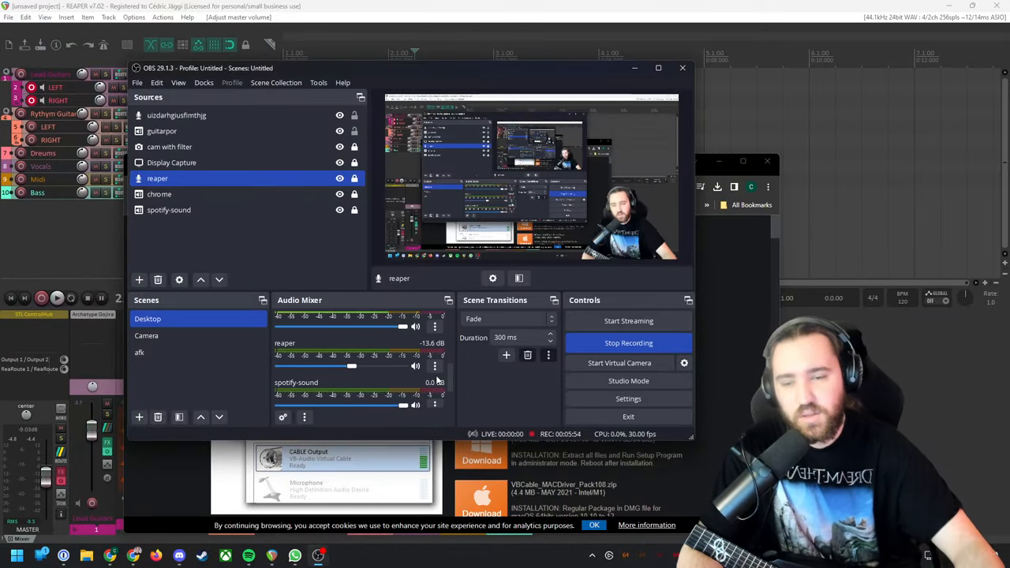